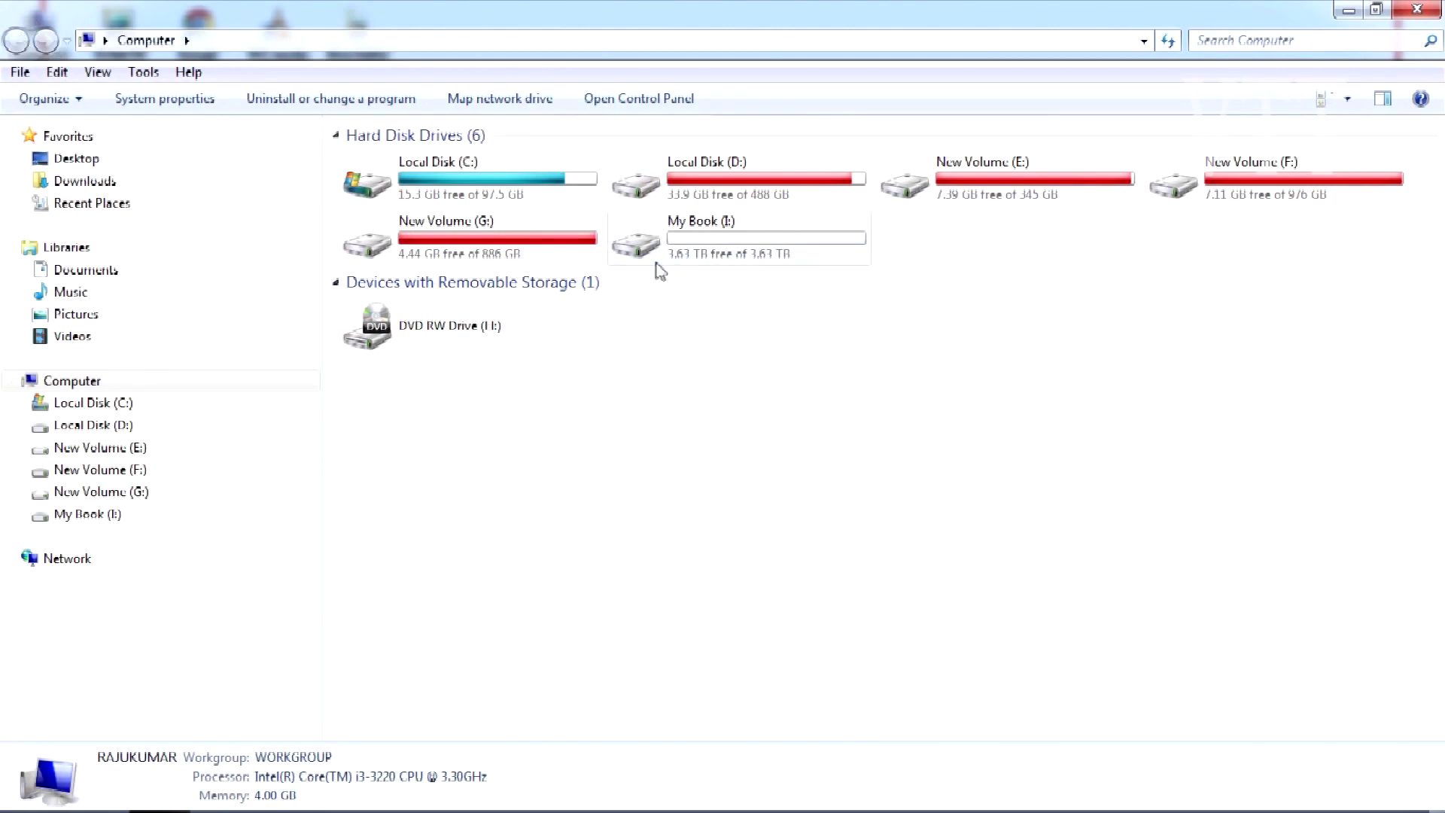
Step: Close the drive overview and open the computer's management console to work with its disks
mouse_move(664, 268)
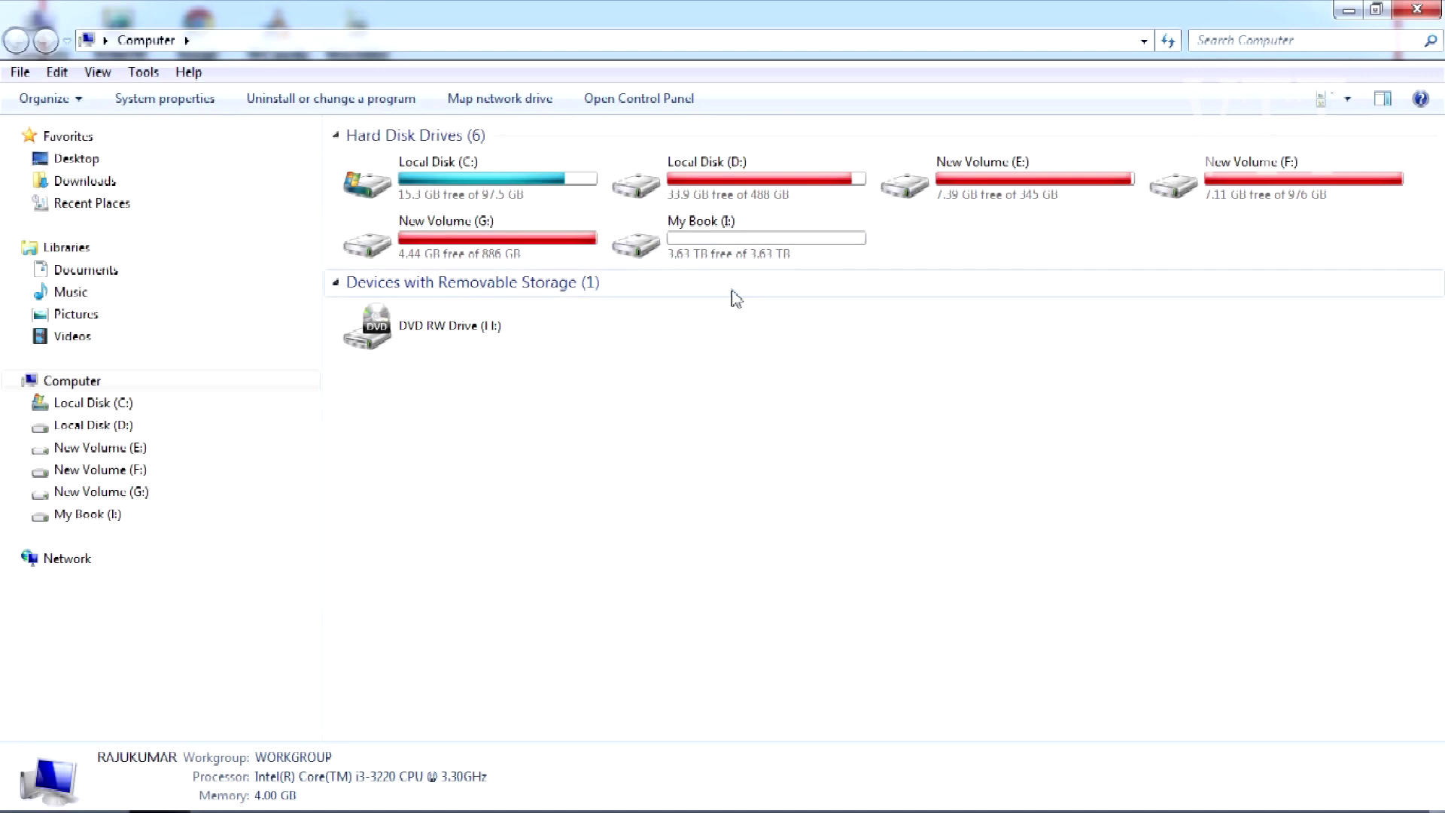
mouse_move(707, 264)
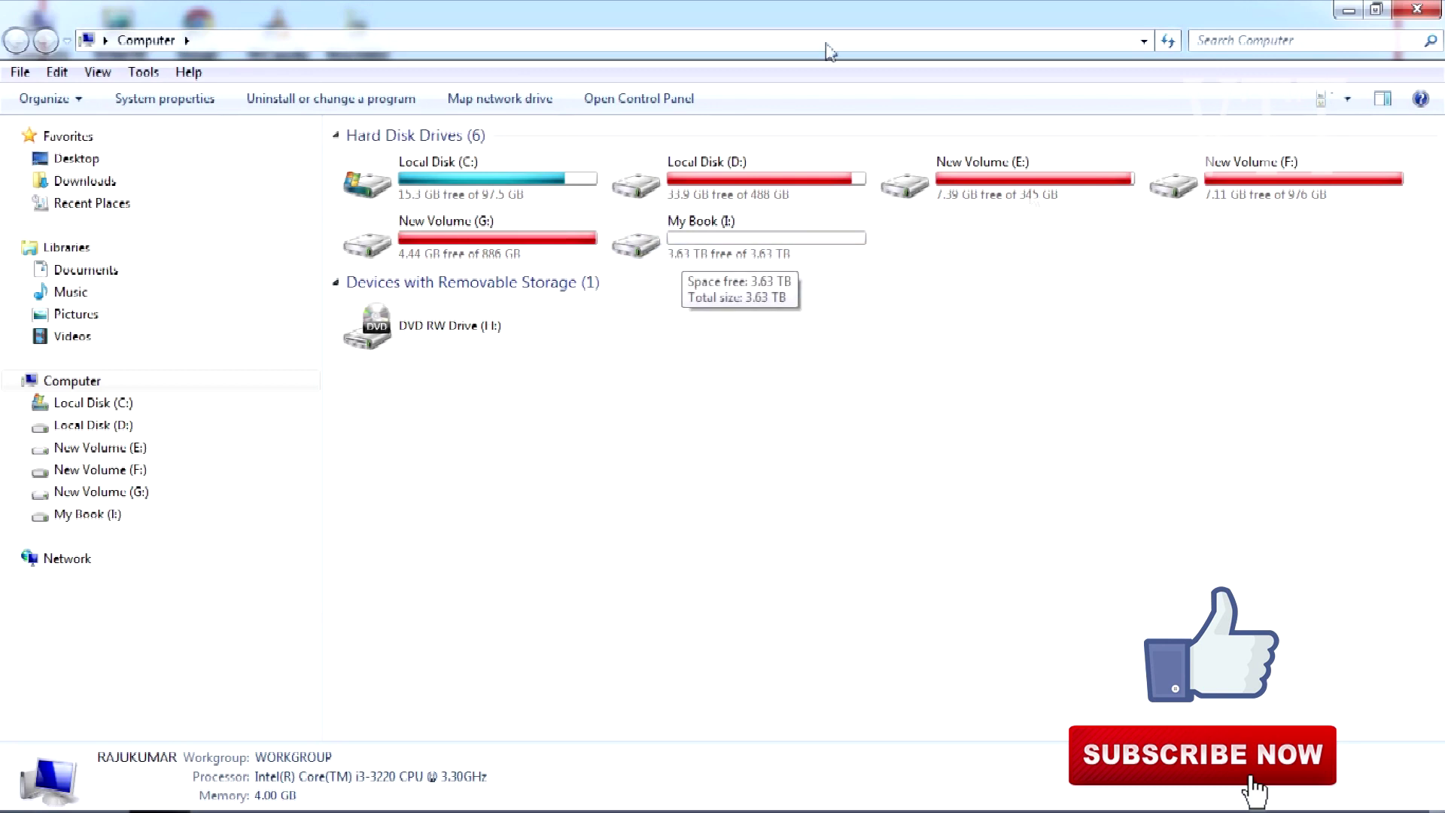
left_click(1419, 11)
right_click(37, 30)
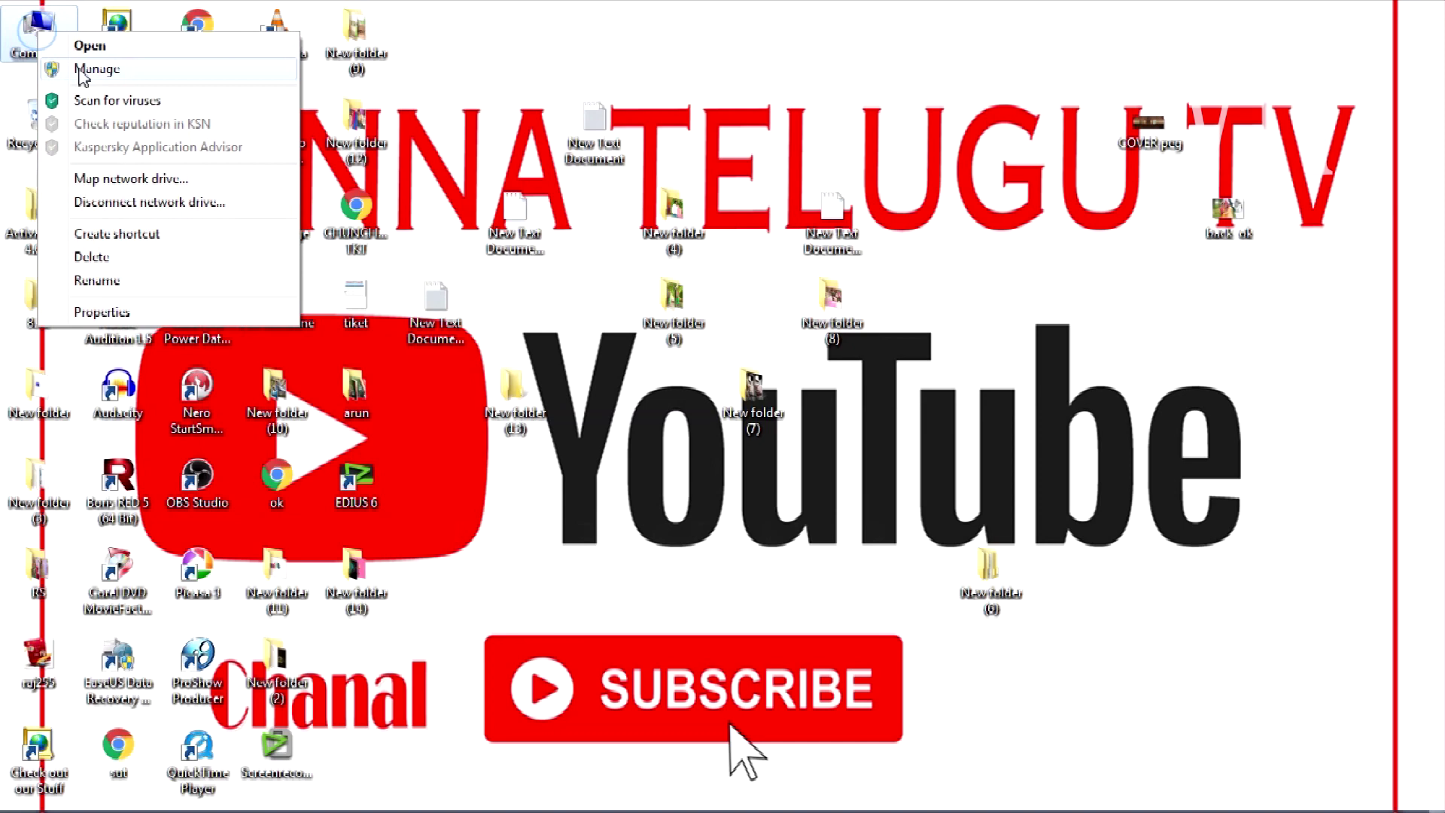
left_click(83, 70)
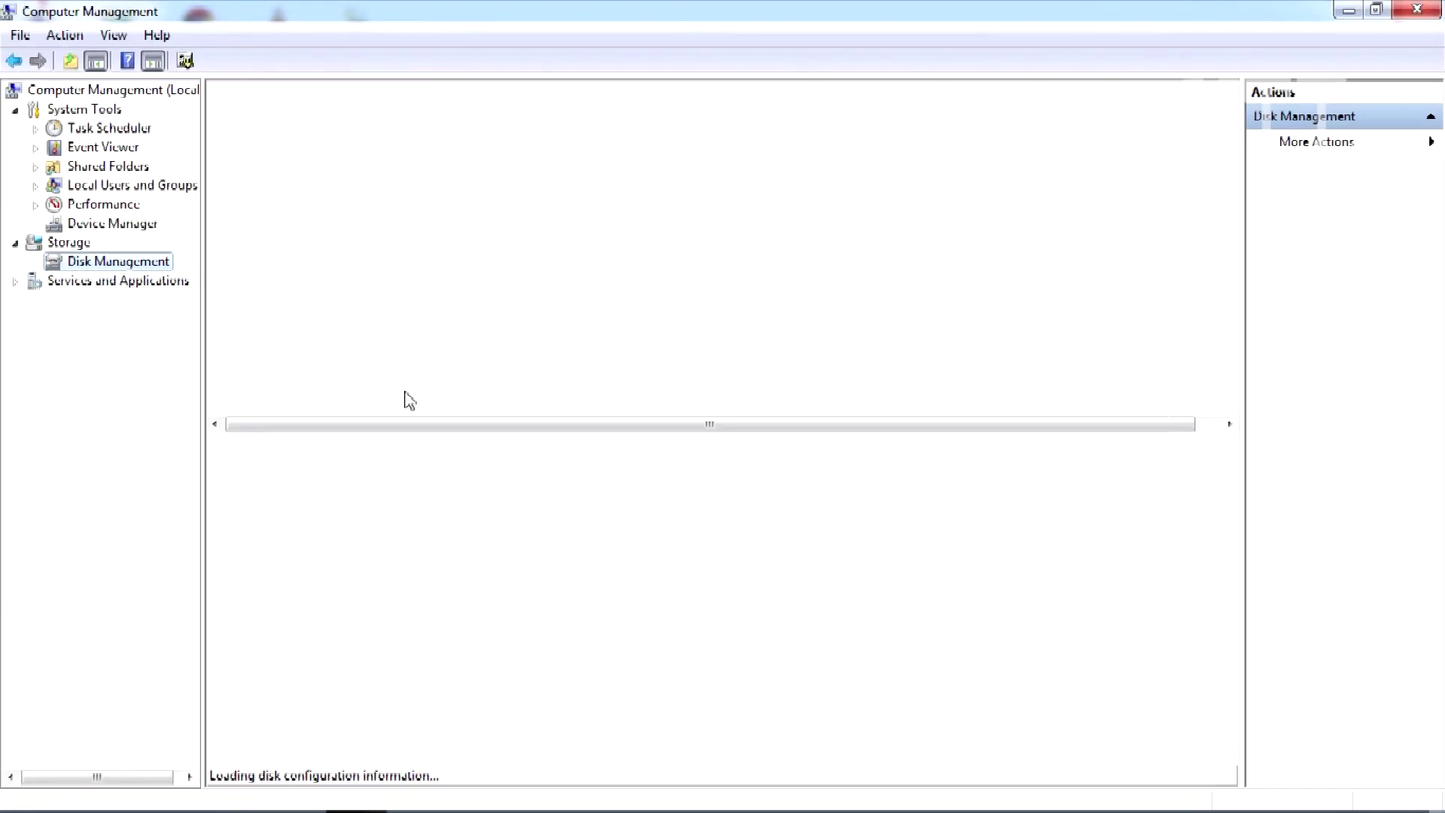
Step: Format the My Book (N:) partition on Disk 2 with the NTFS file system as a quick format
left_click(553, 702)
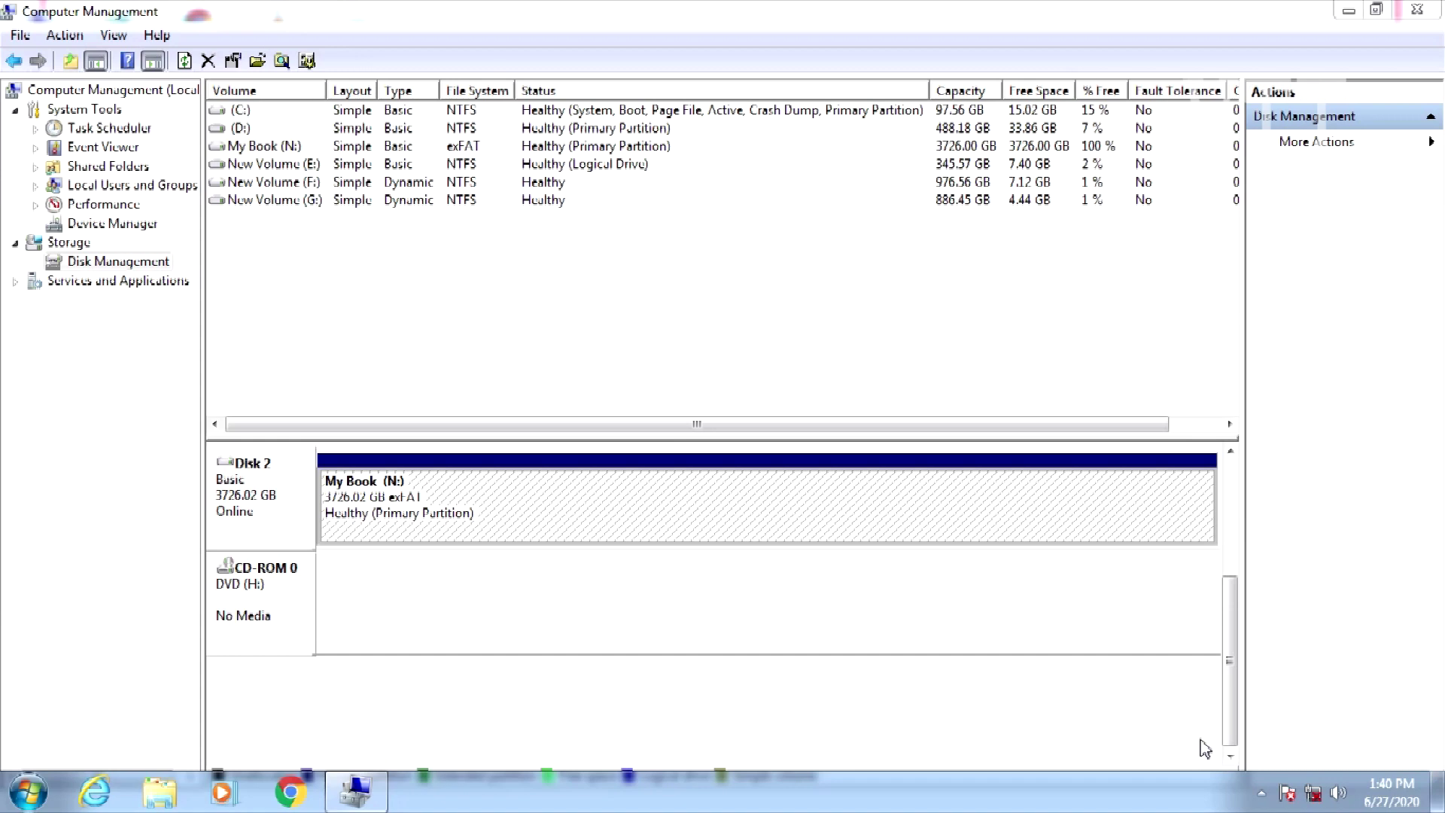
right_click(559, 530)
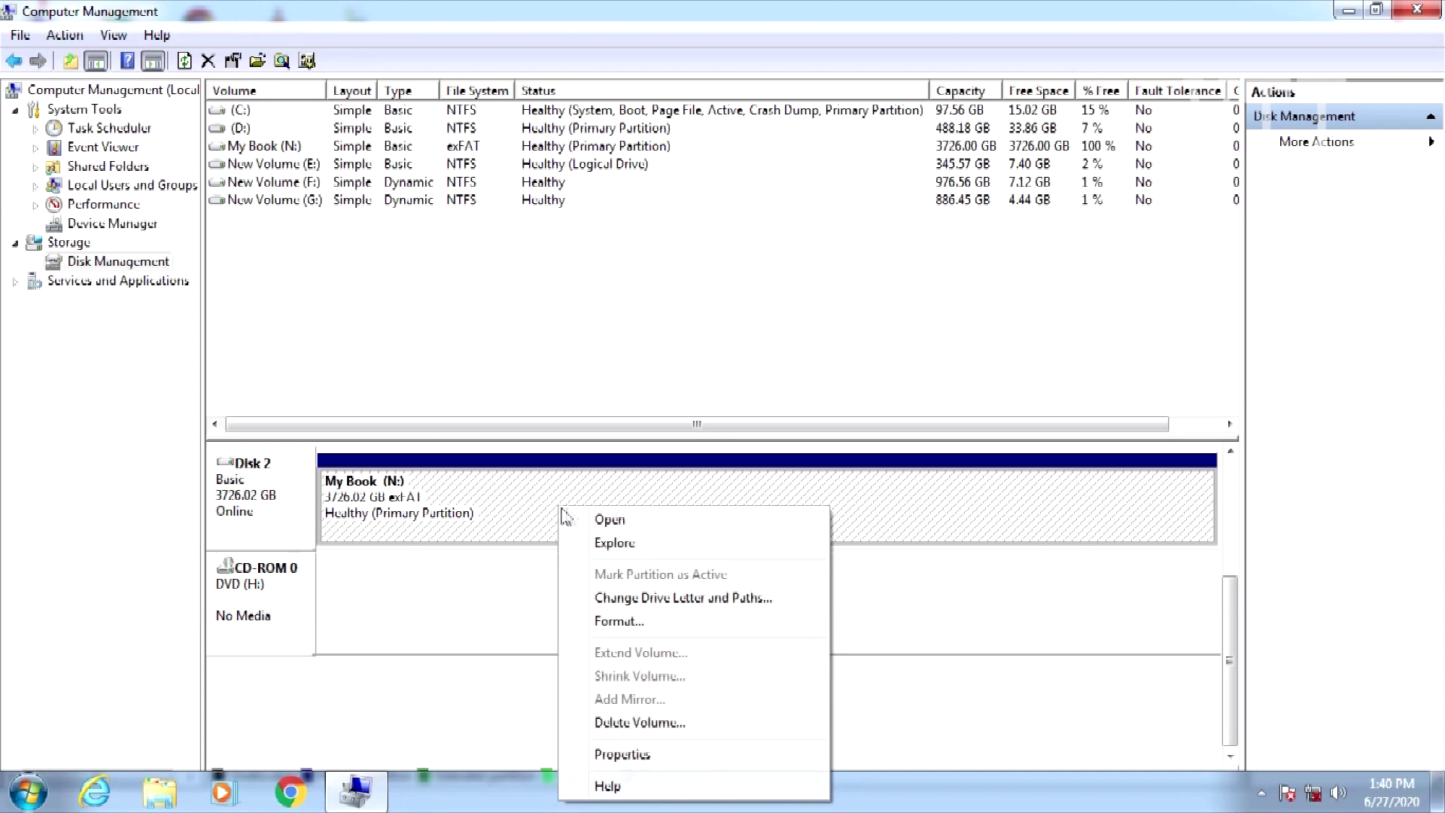
left_click(629, 621)
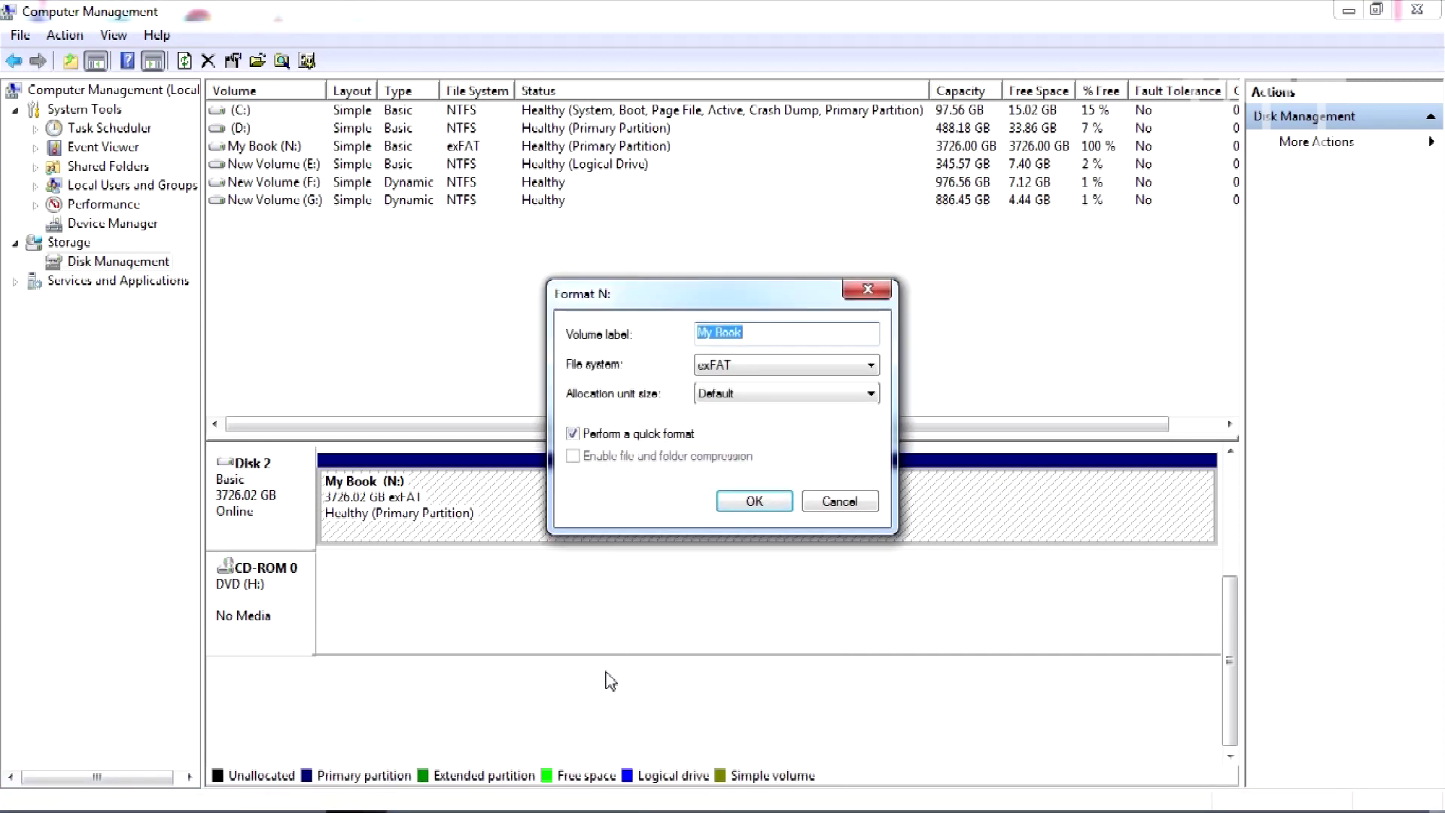
left_click(741, 365)
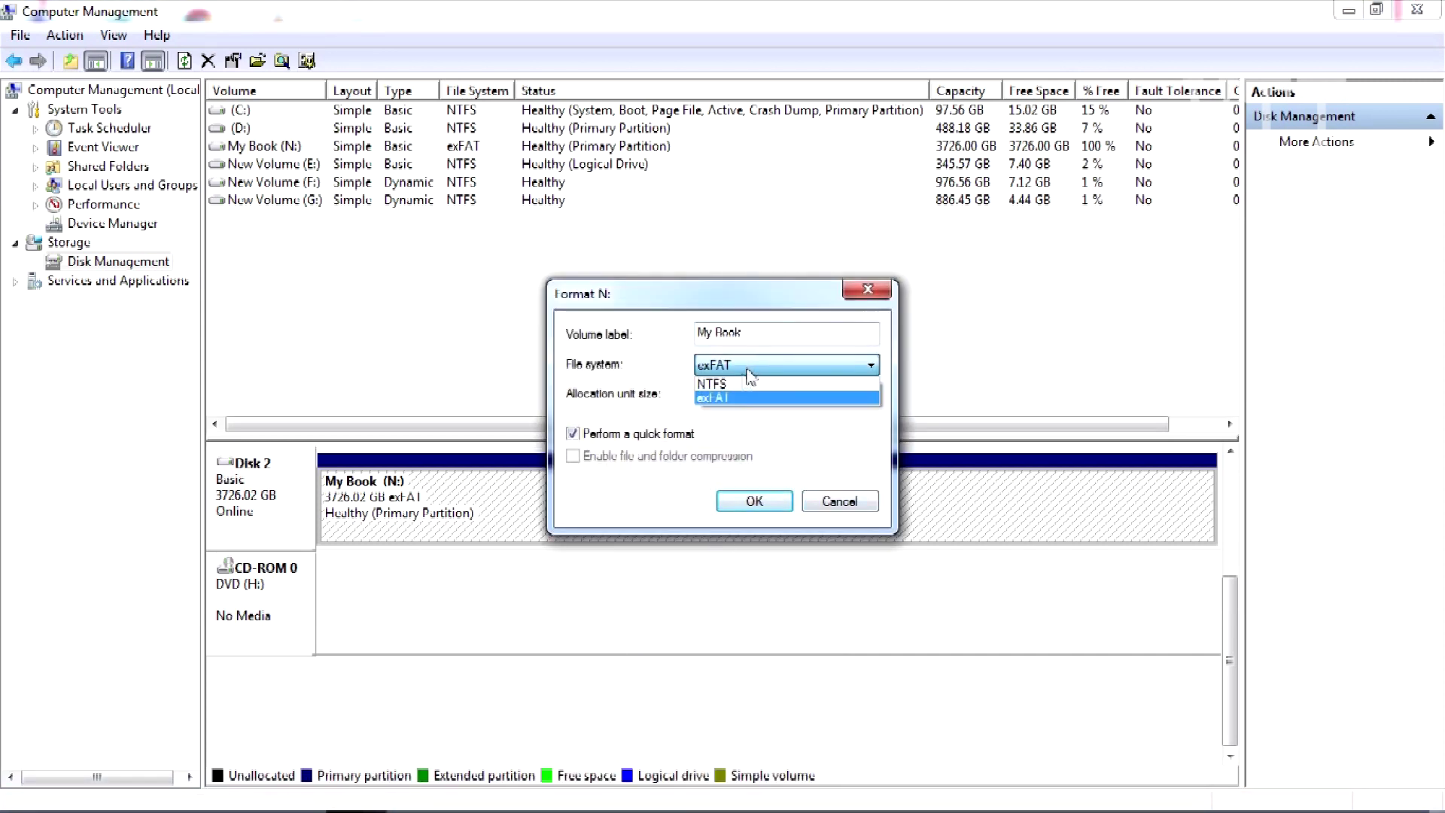
left_click(740, 386)
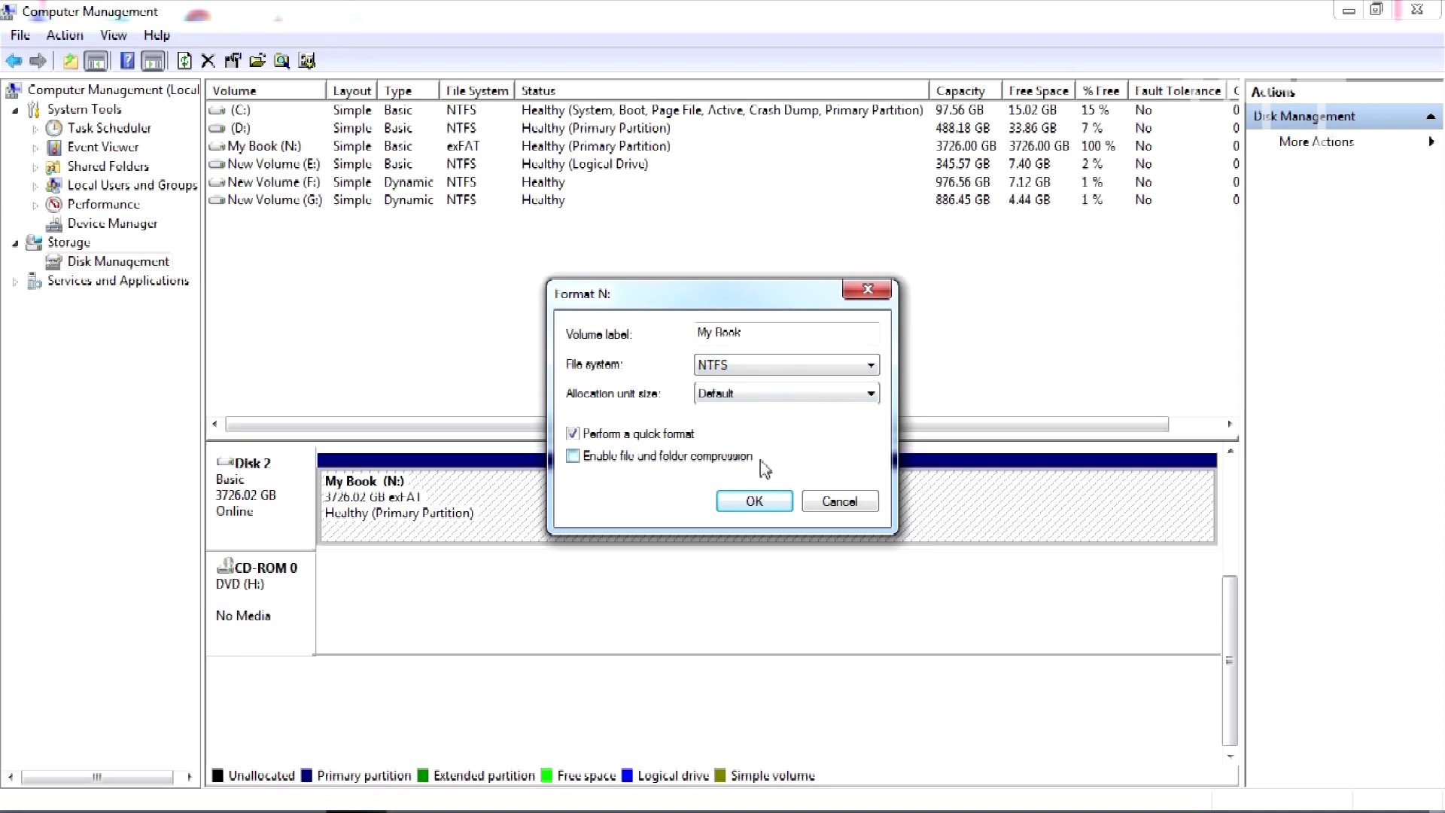
left_click(759, 501)
left_click(794, 500)
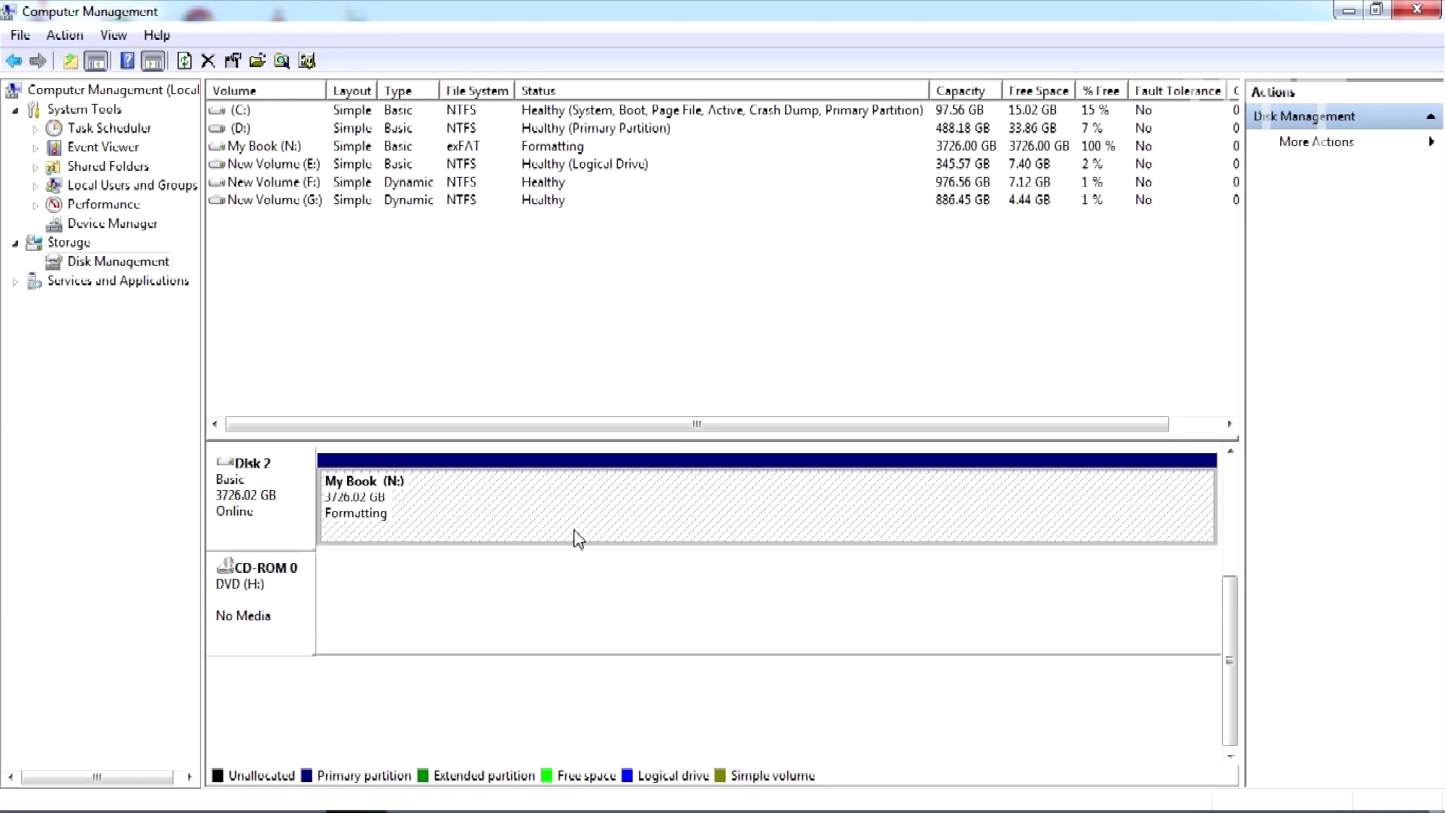
Step: Shrink the My Book (N:) volume on Disk 2 by 2000000 MB
right_click(378, 503)
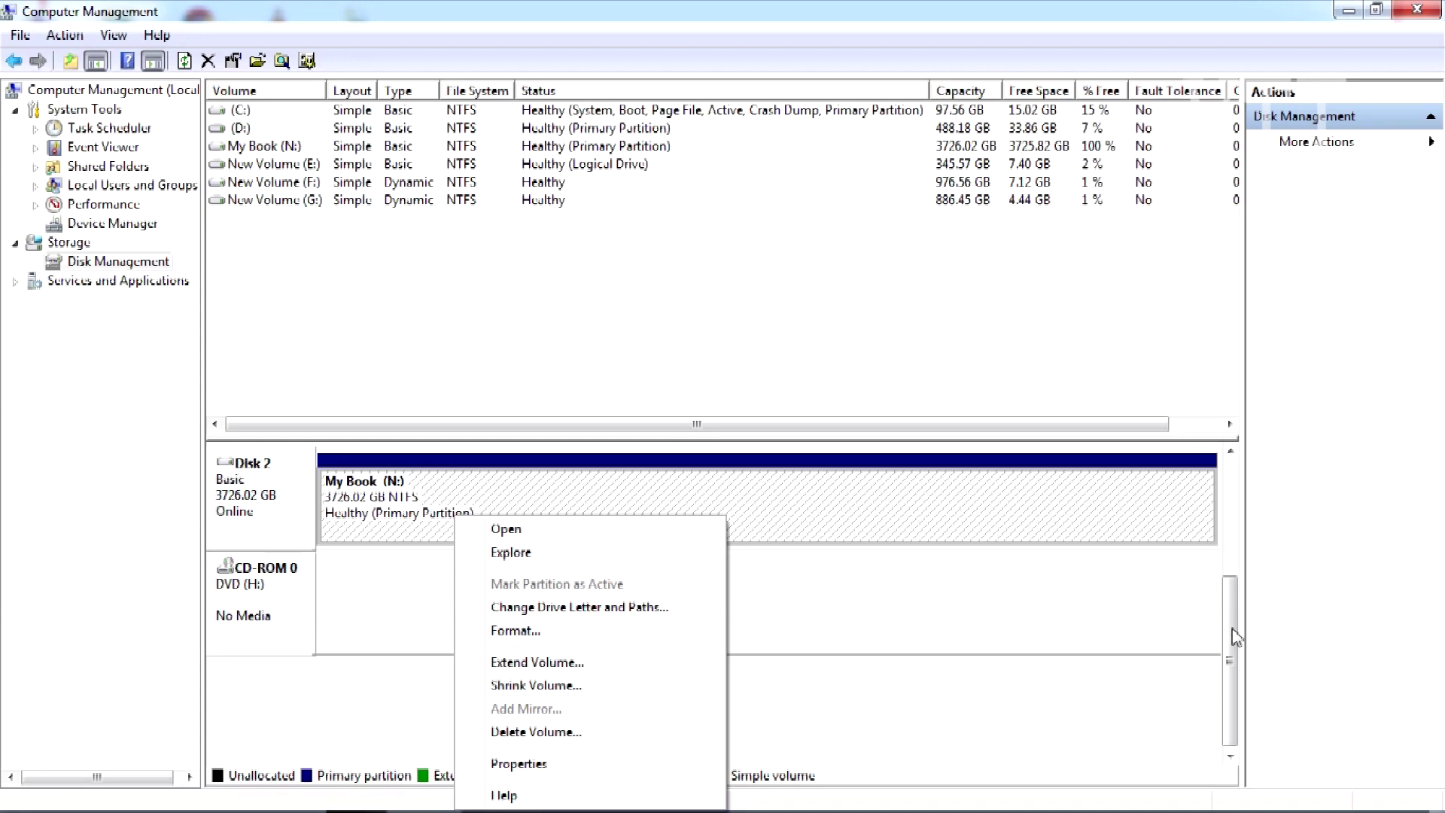
left_click_drag(1230, 637, 1236, 594)
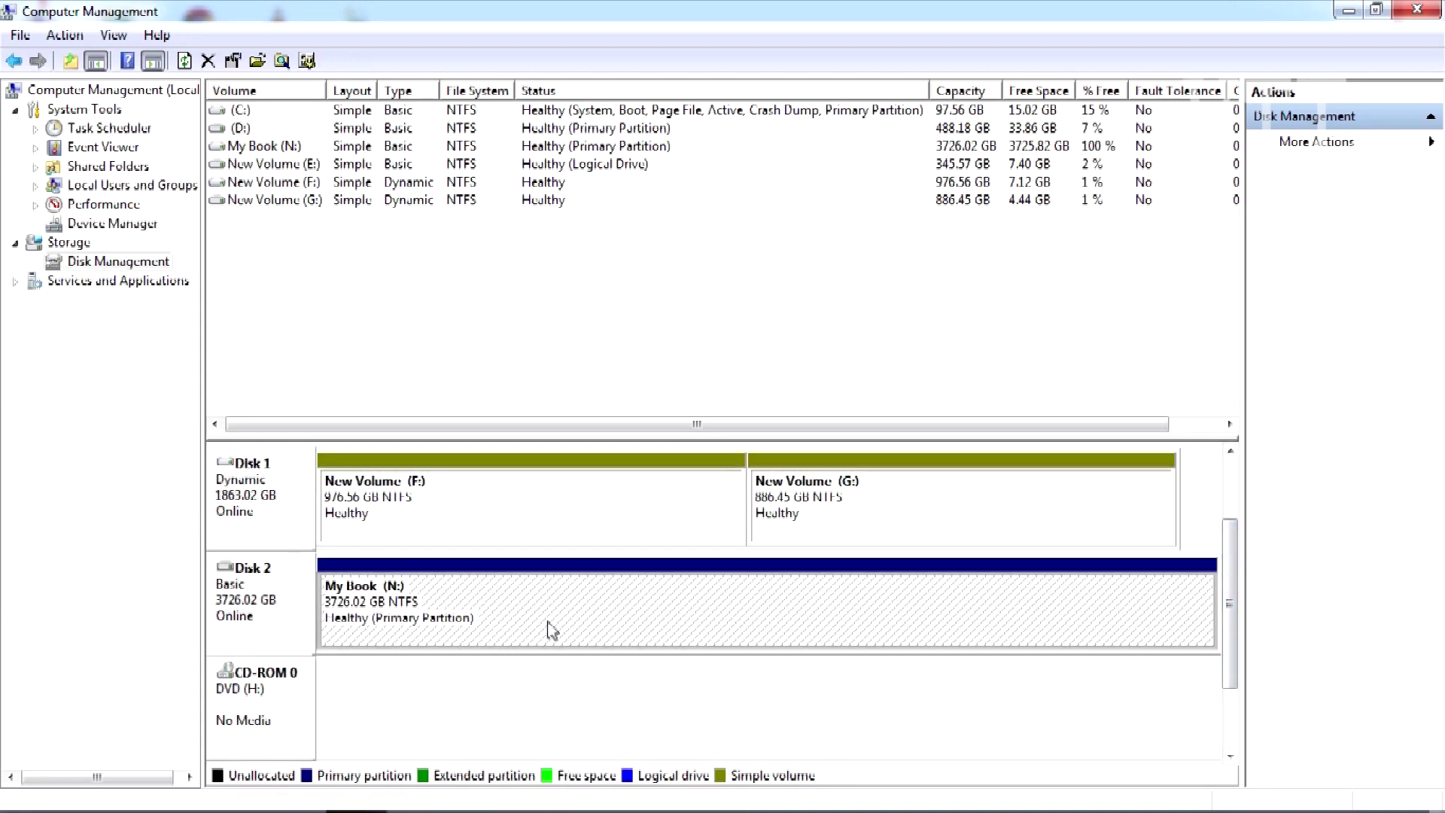
right_click(601, 614)
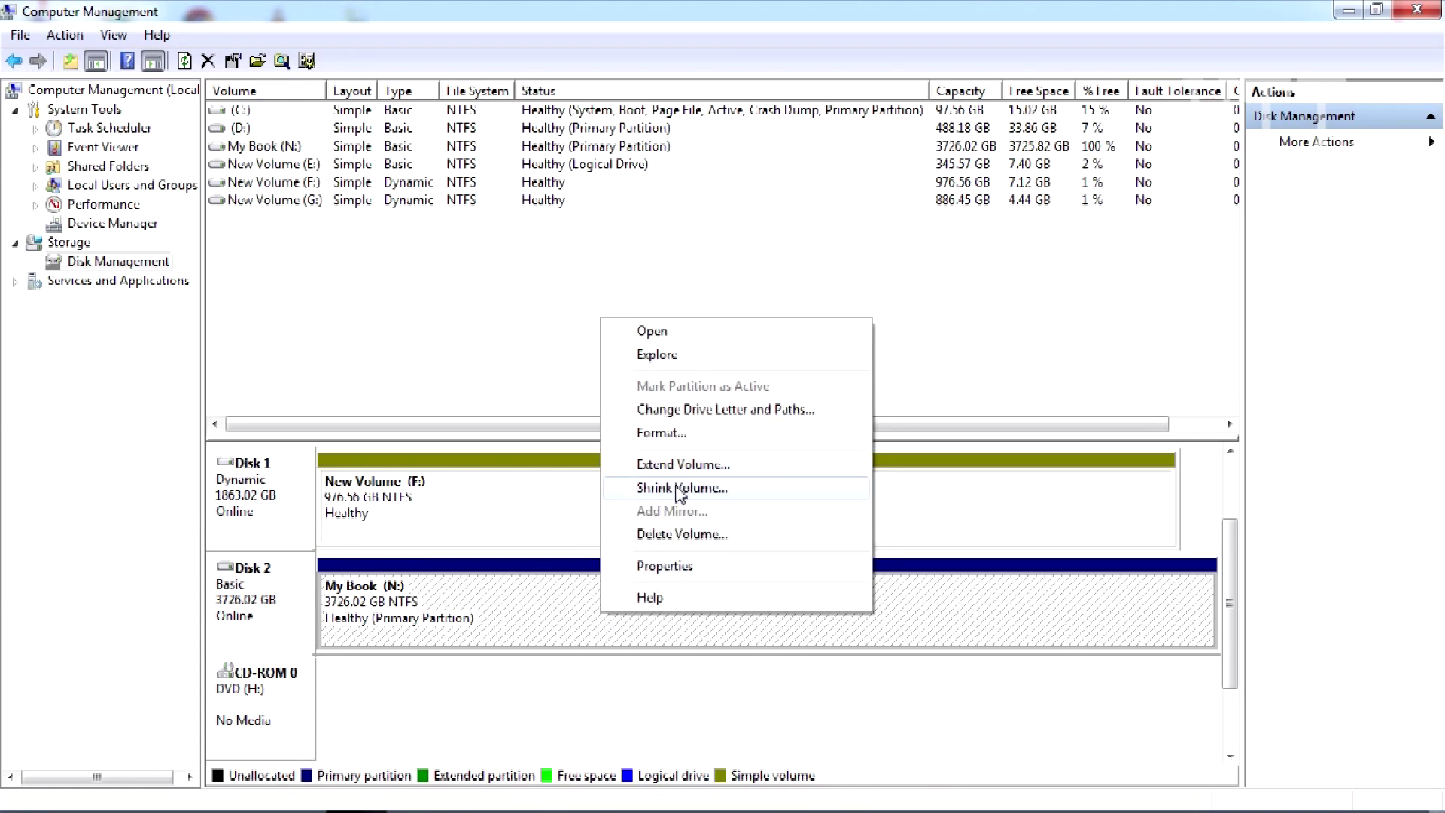
left_click(680, 490)
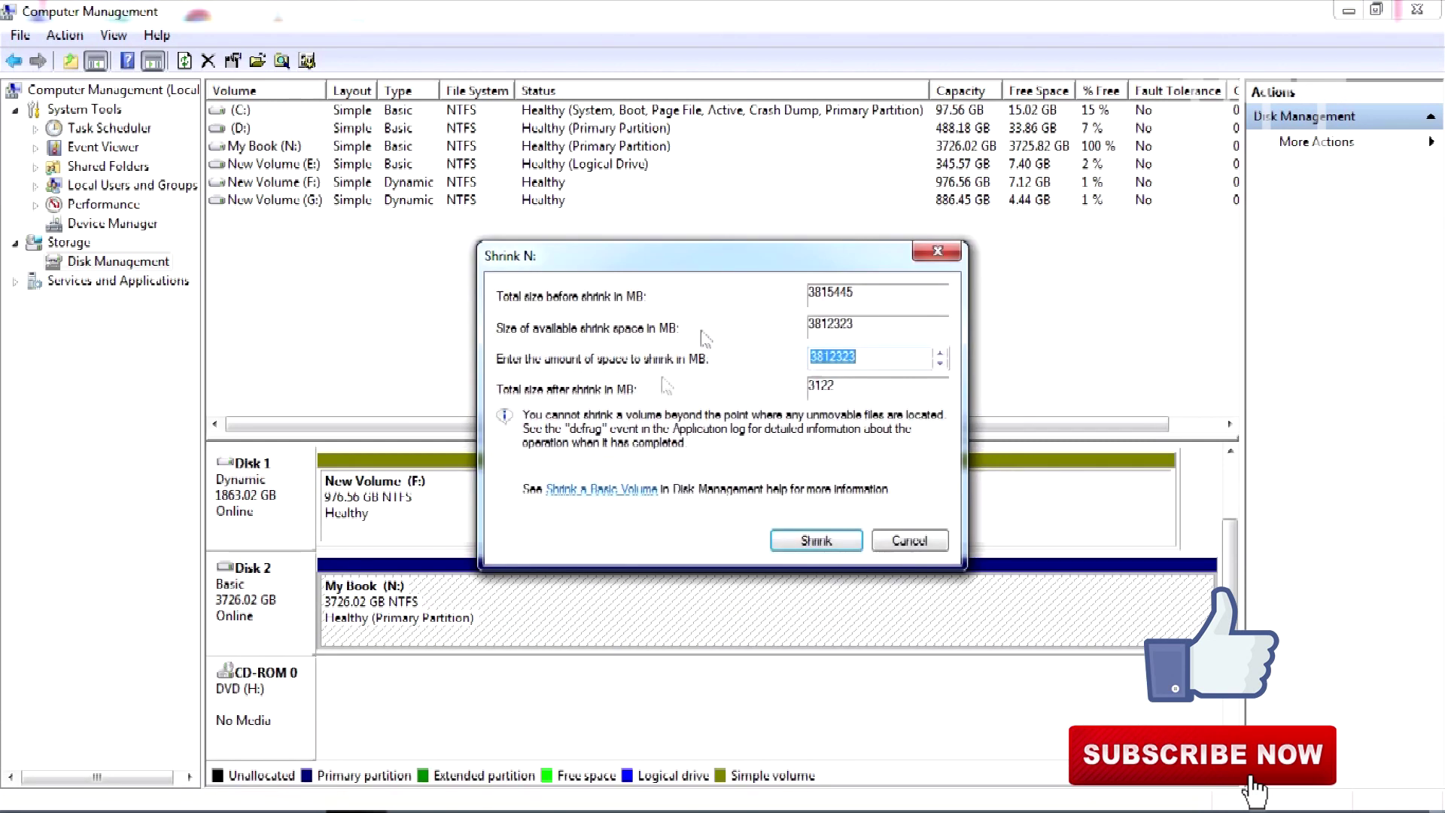
left_click(871, 360)
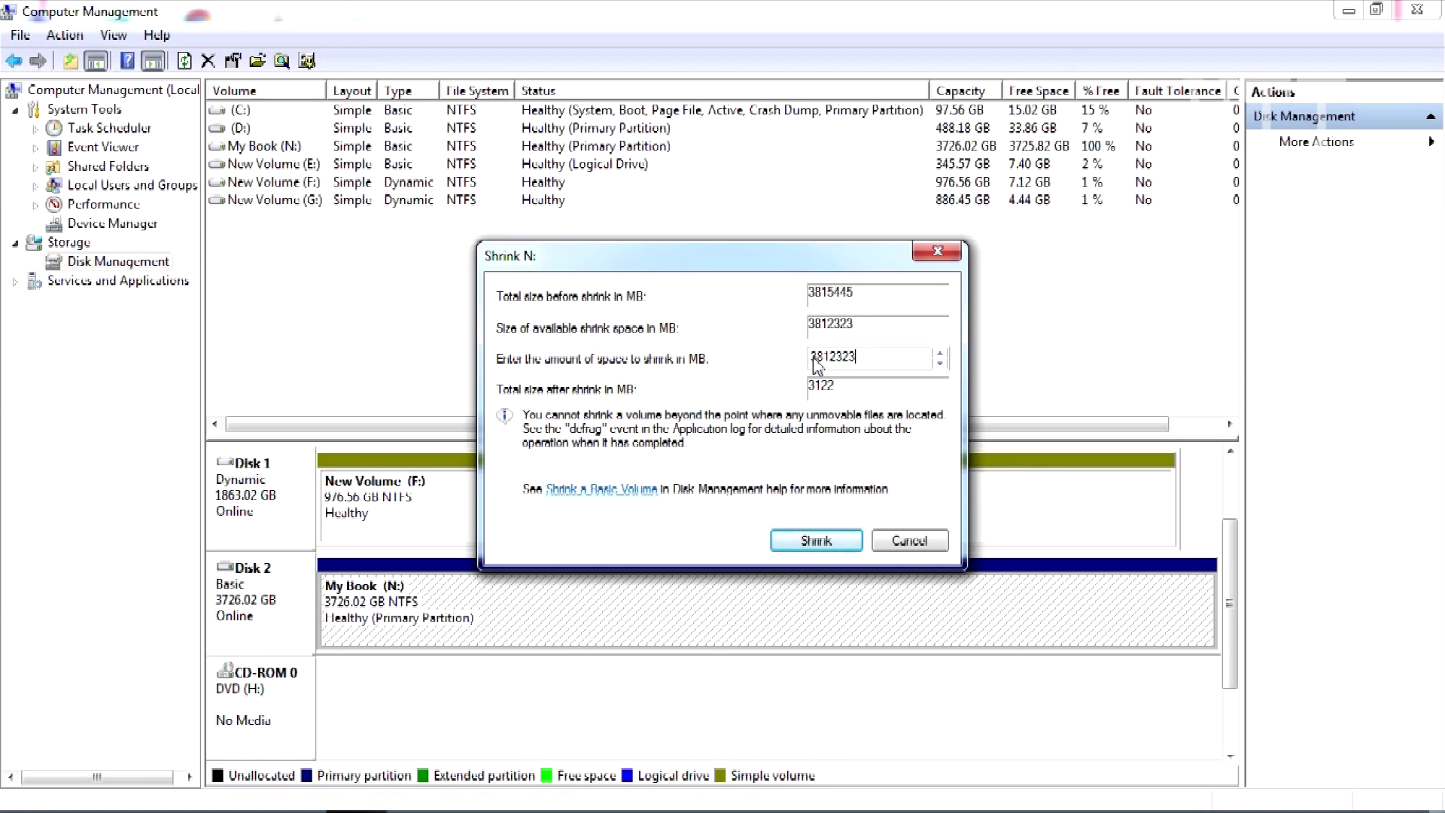
left_click_drag(812, 361, 820, 362)
type("2000000")
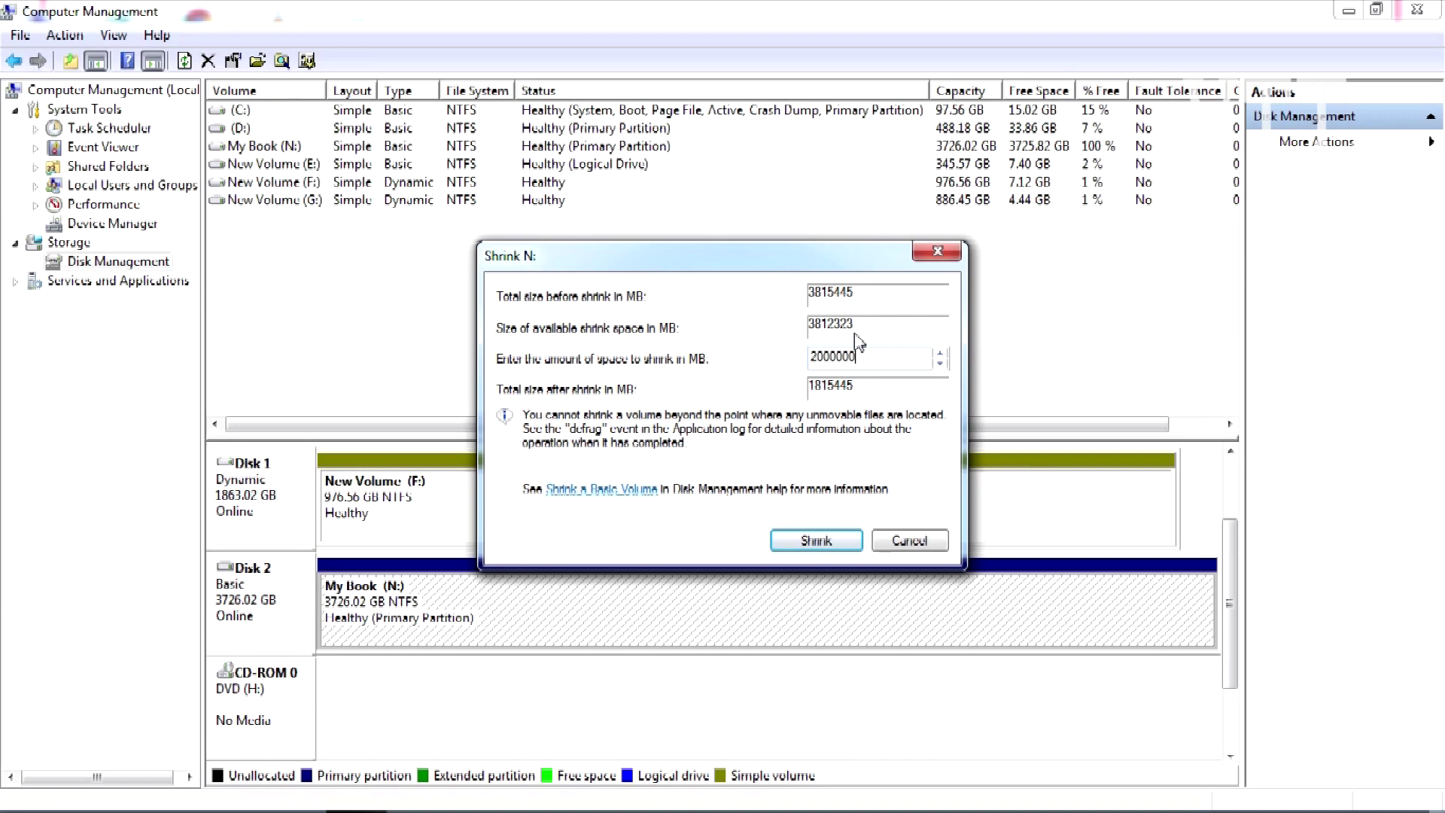
left_click(835, 546)
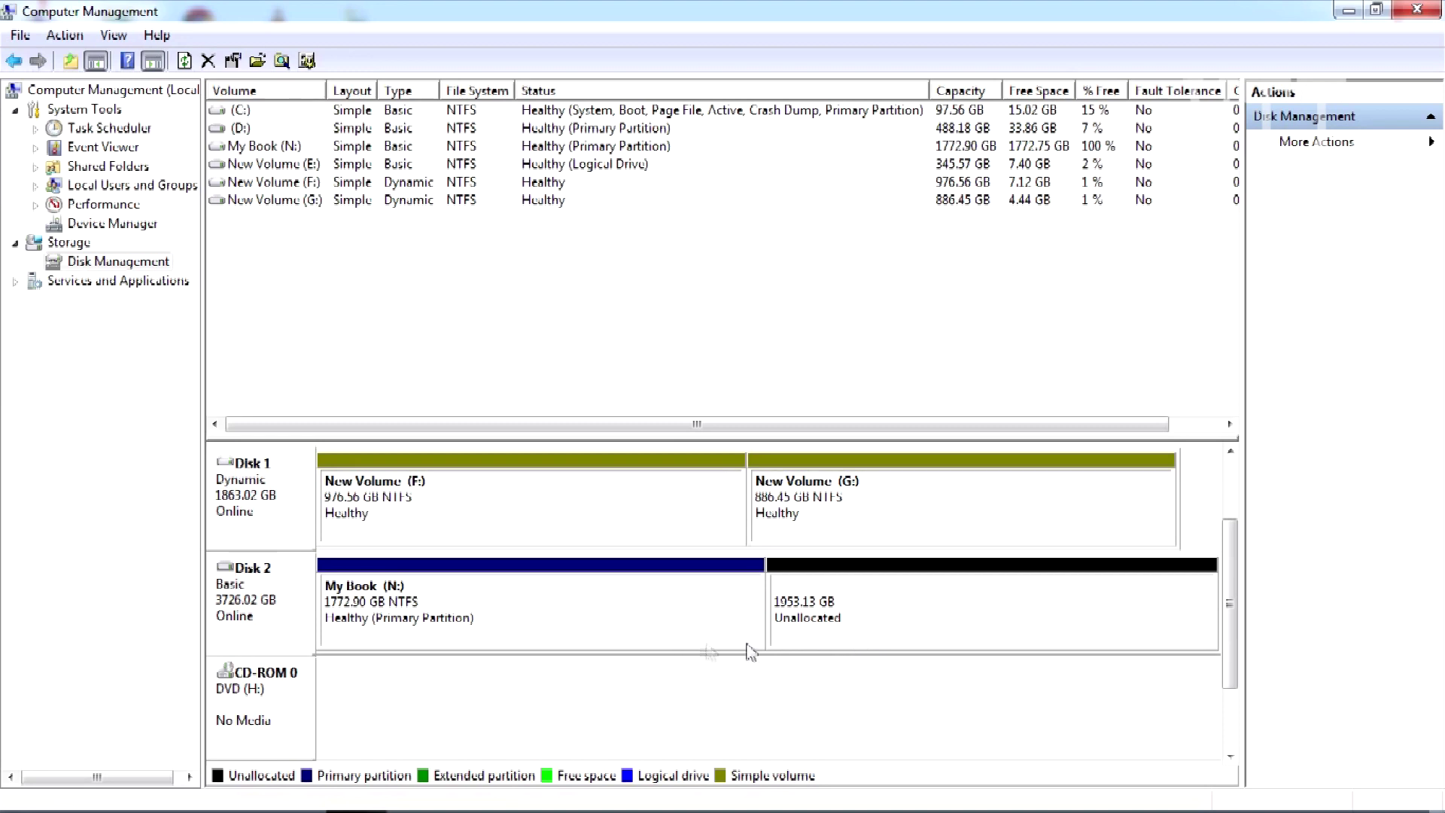
Step: Create a 1999999 MB simple volume in Disk 2's unallocated space with drive letter O, quick-formatted as NTFS and labelled New Volume
right_click(881, 602)
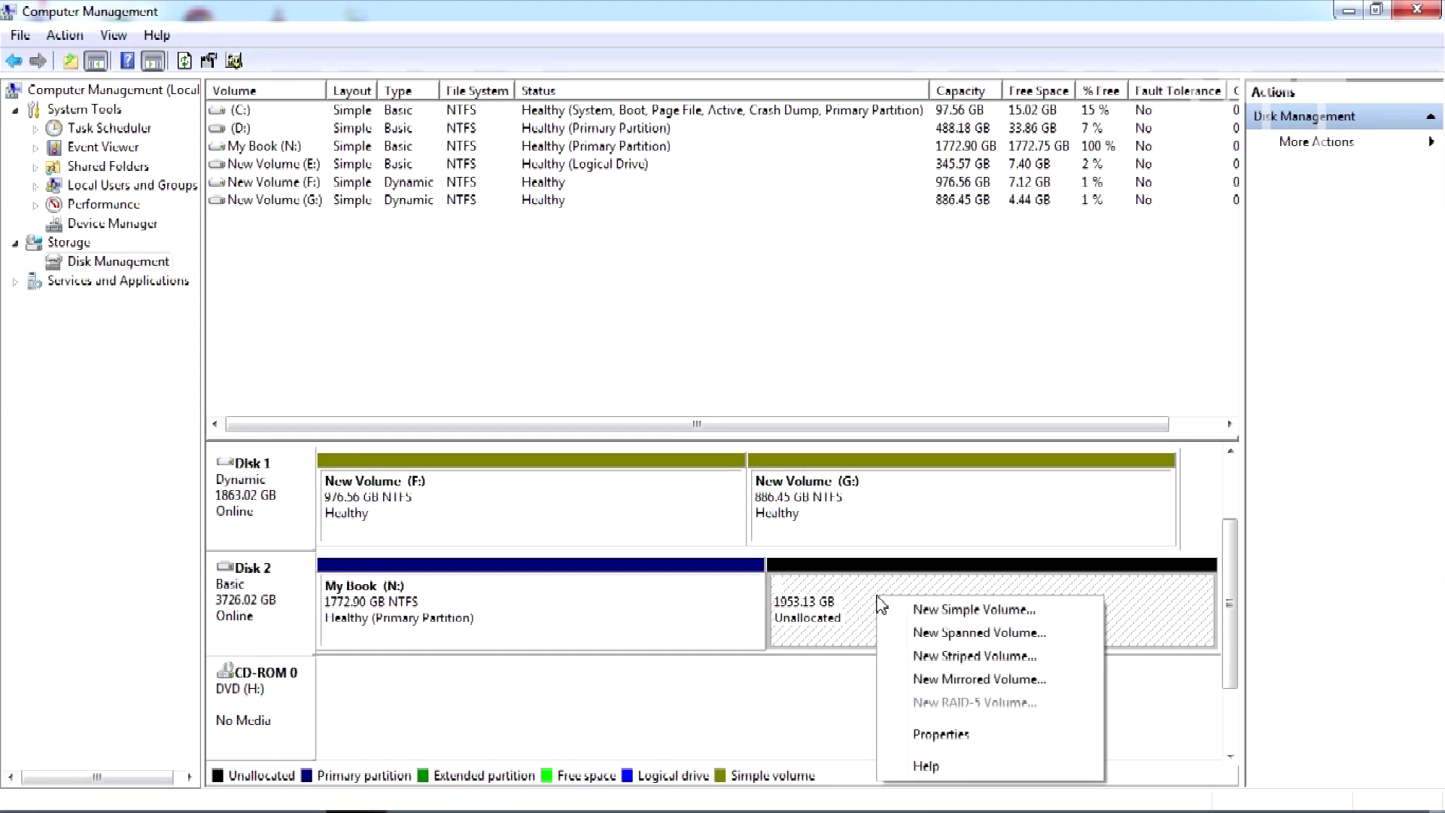
left_click(991, 612)
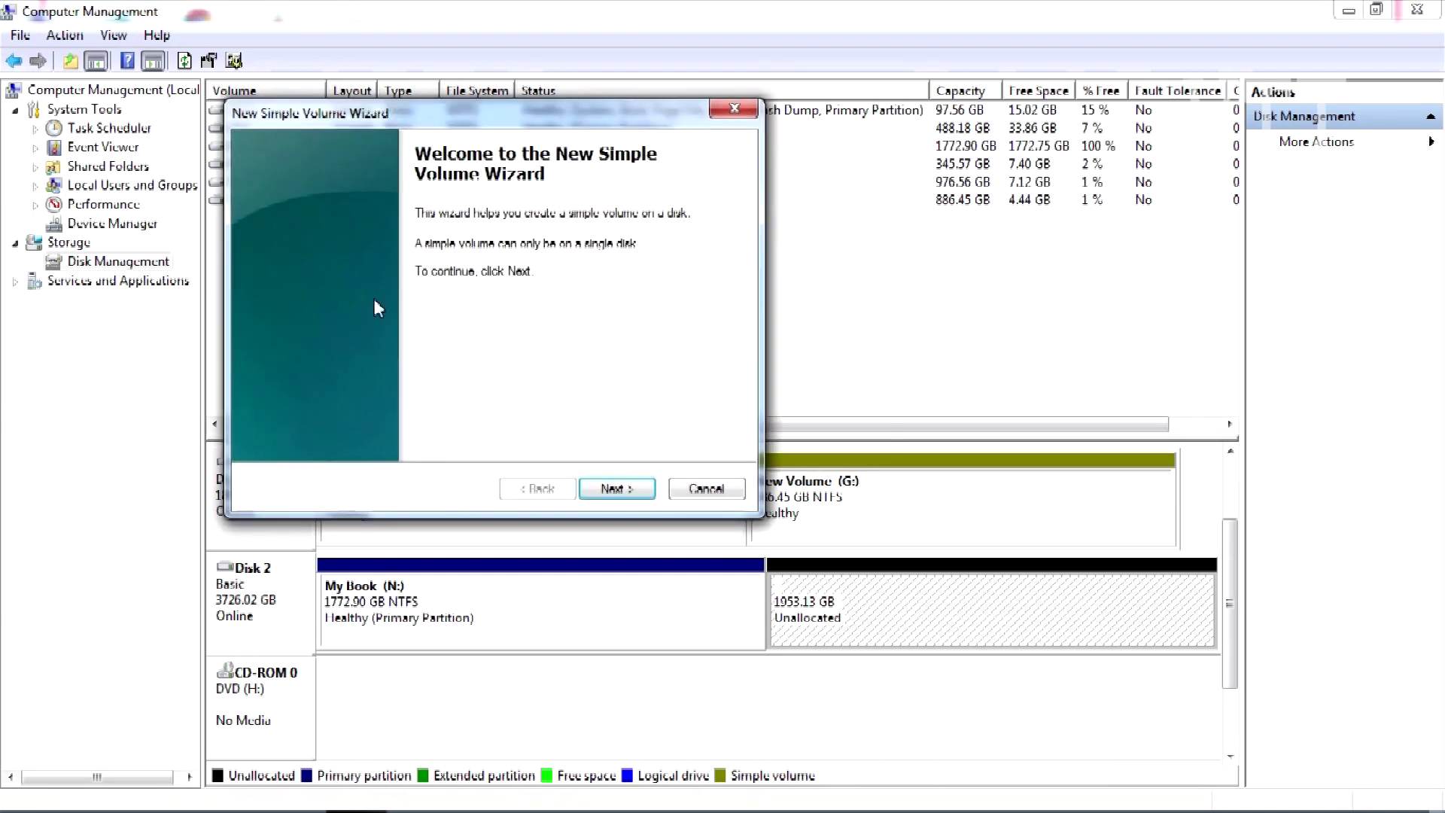
left_click(617, 489)
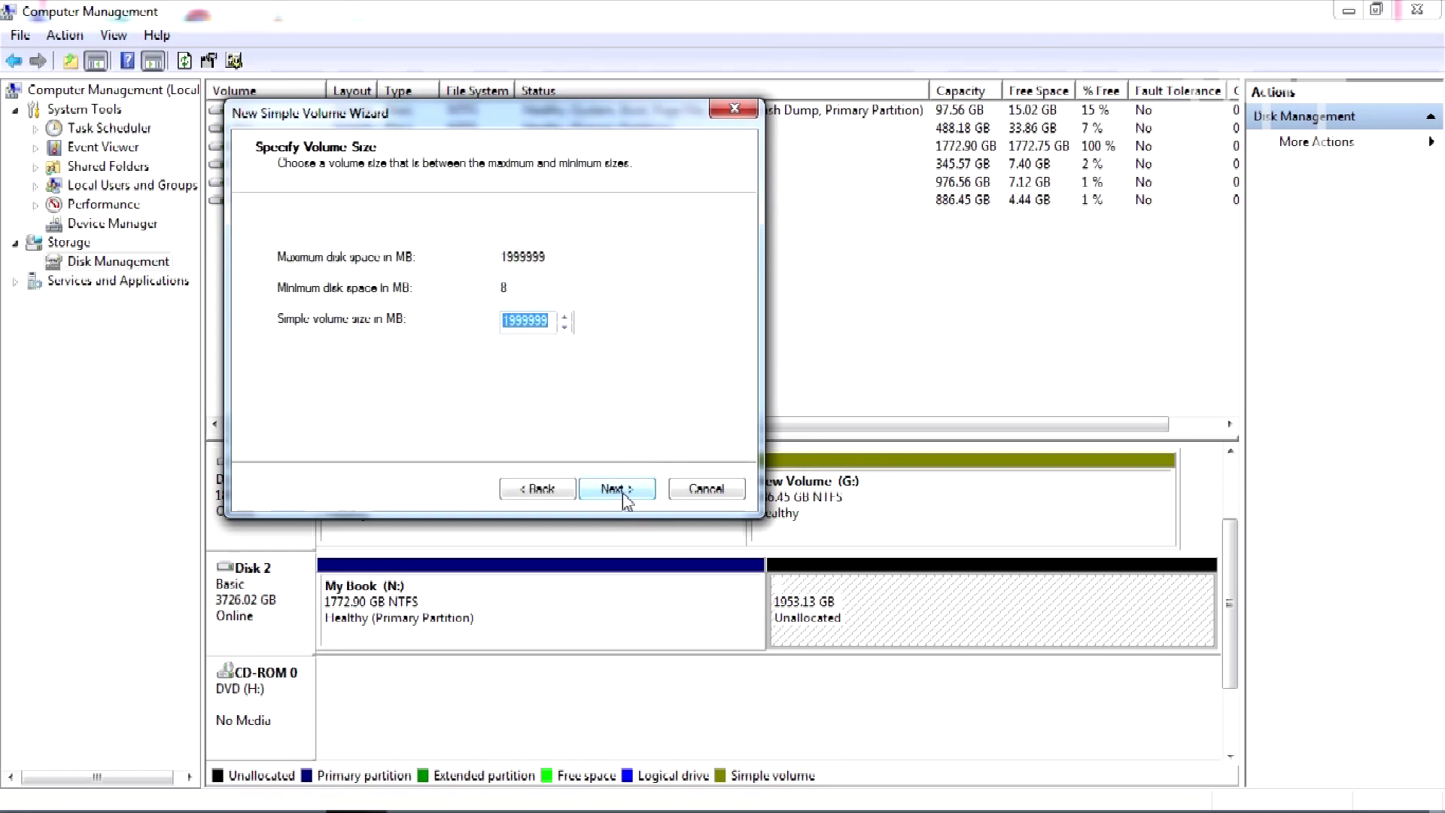
left_click(624, 490)
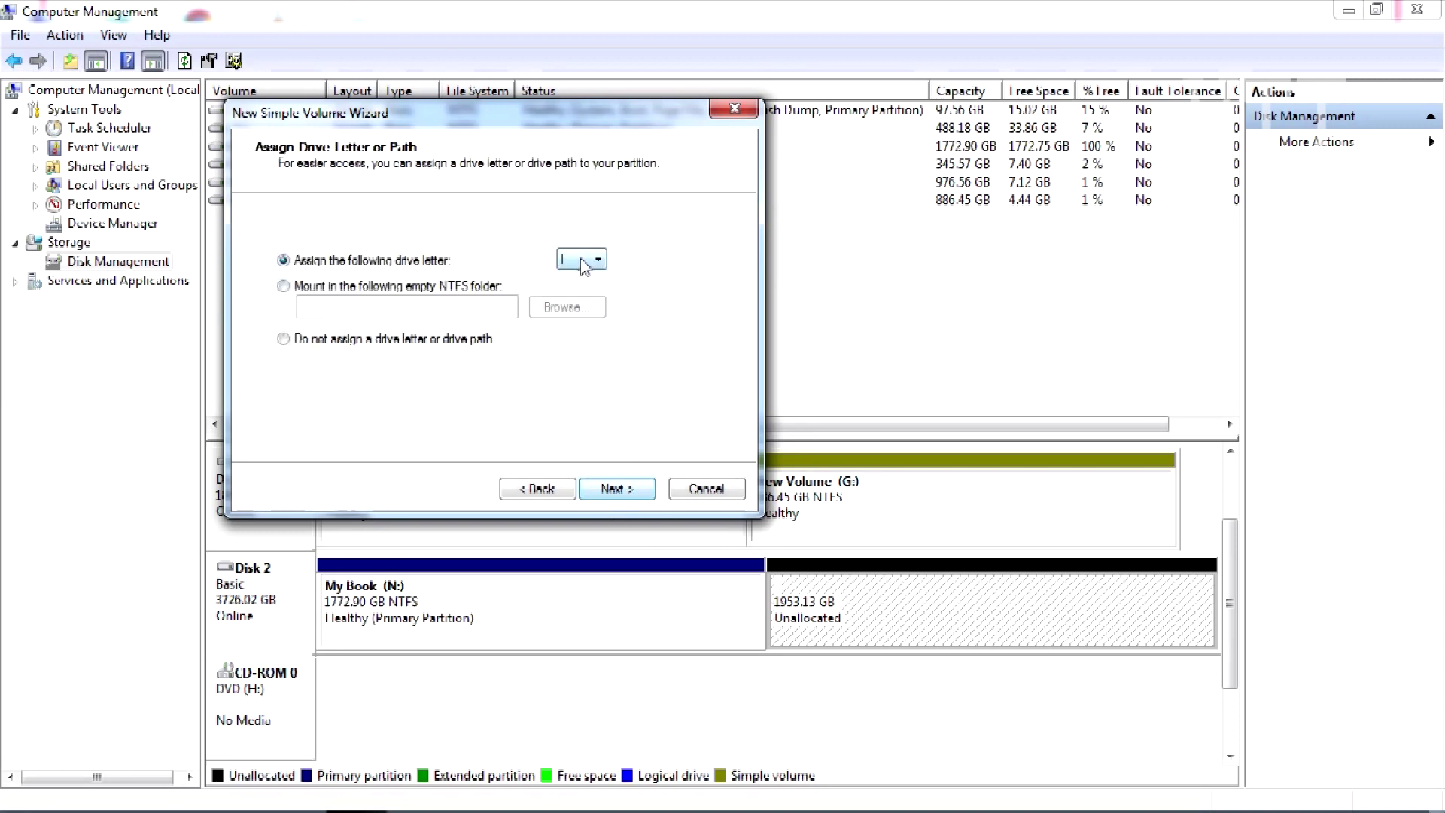
left_click(583, 261)
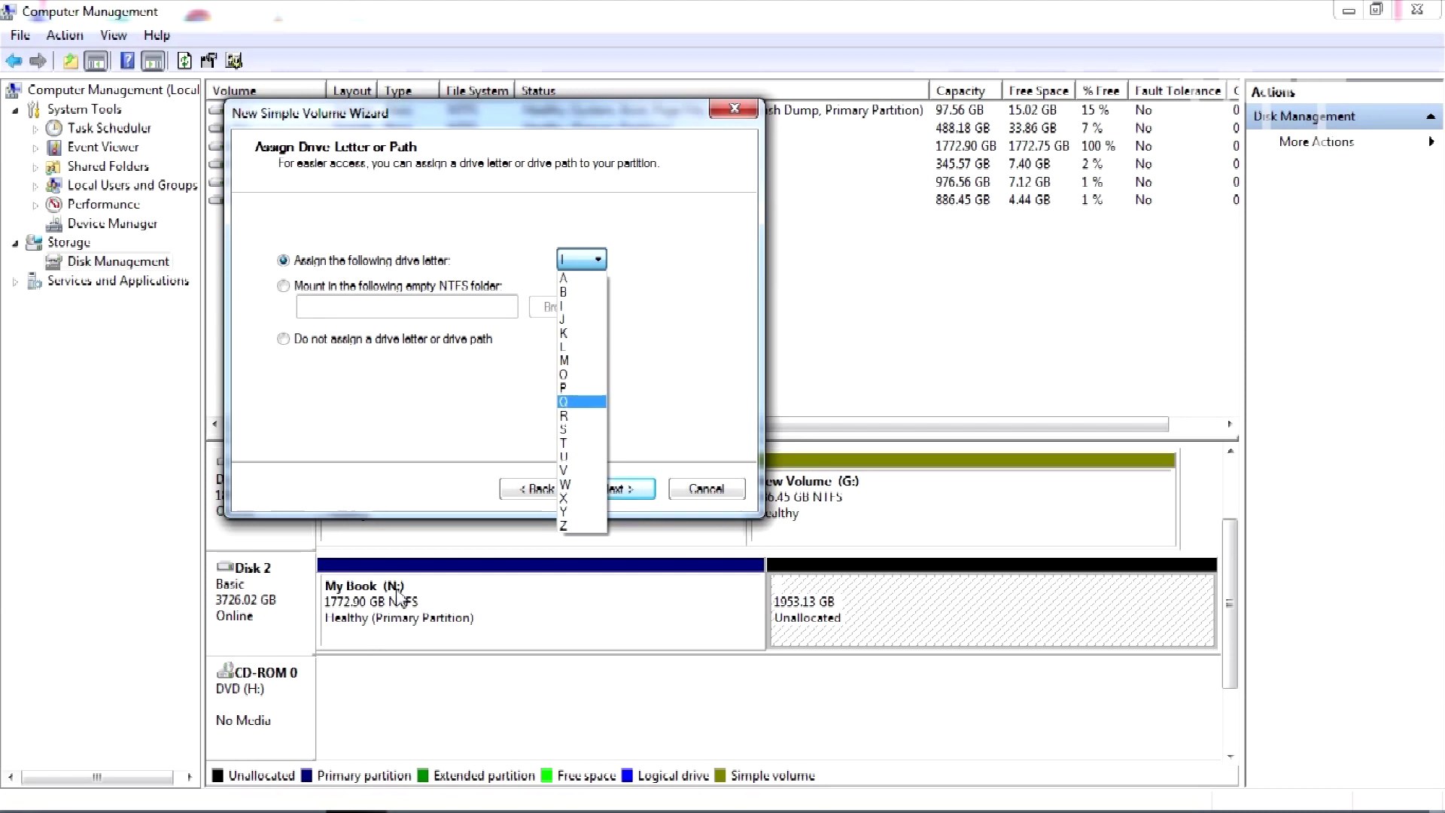
left_click(573, 377)
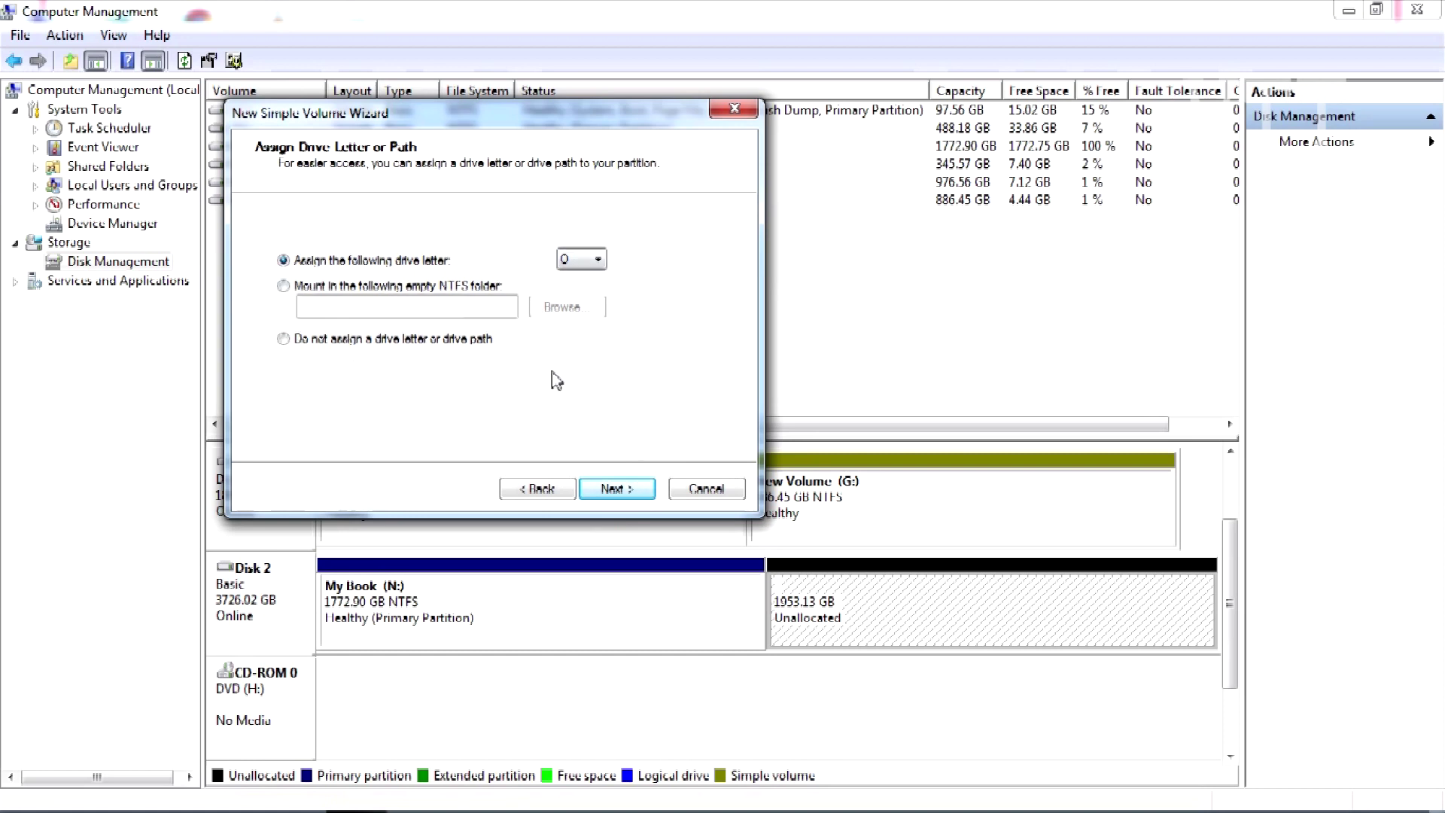
key("Return")
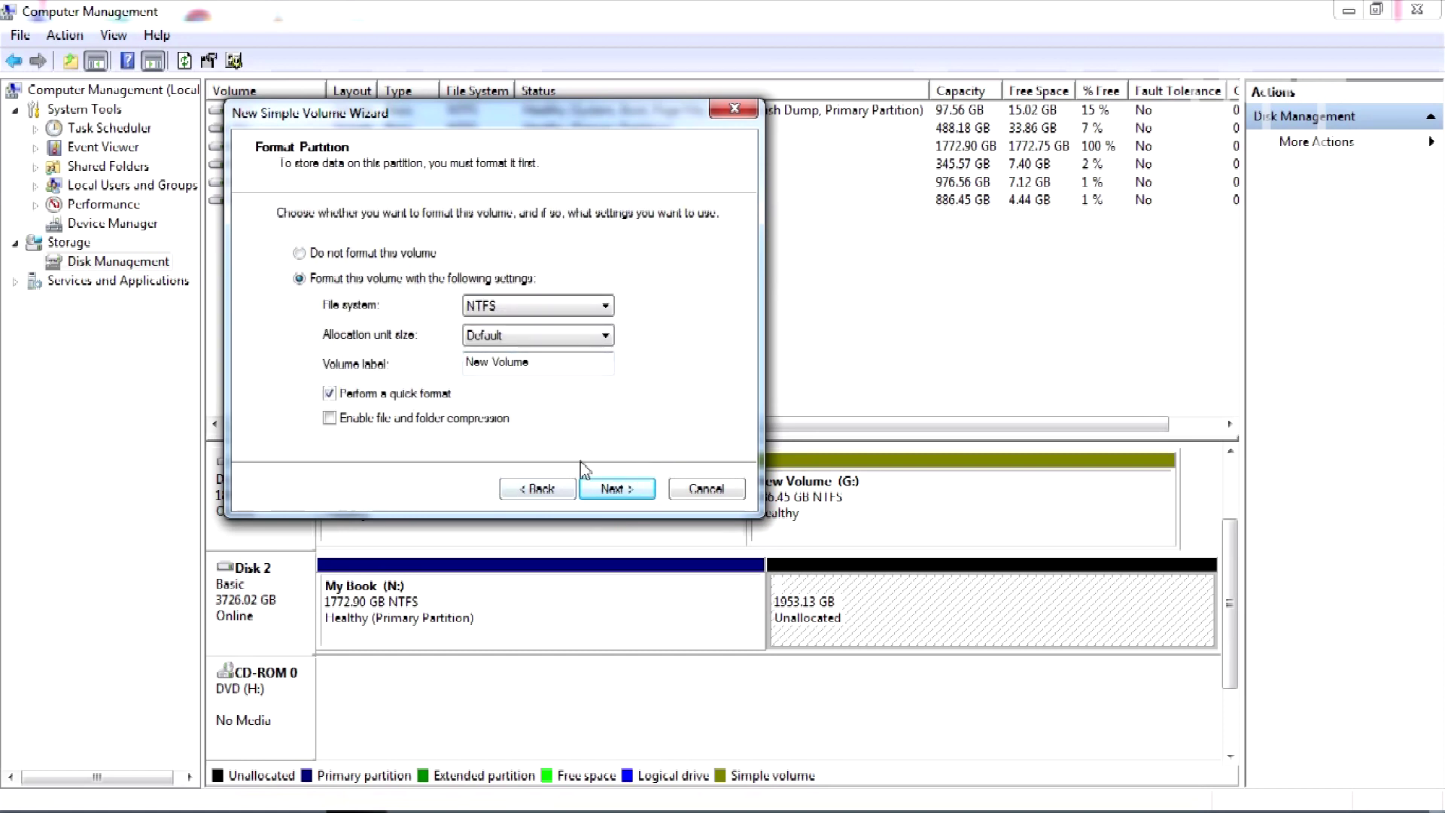
left_click(618, 491)
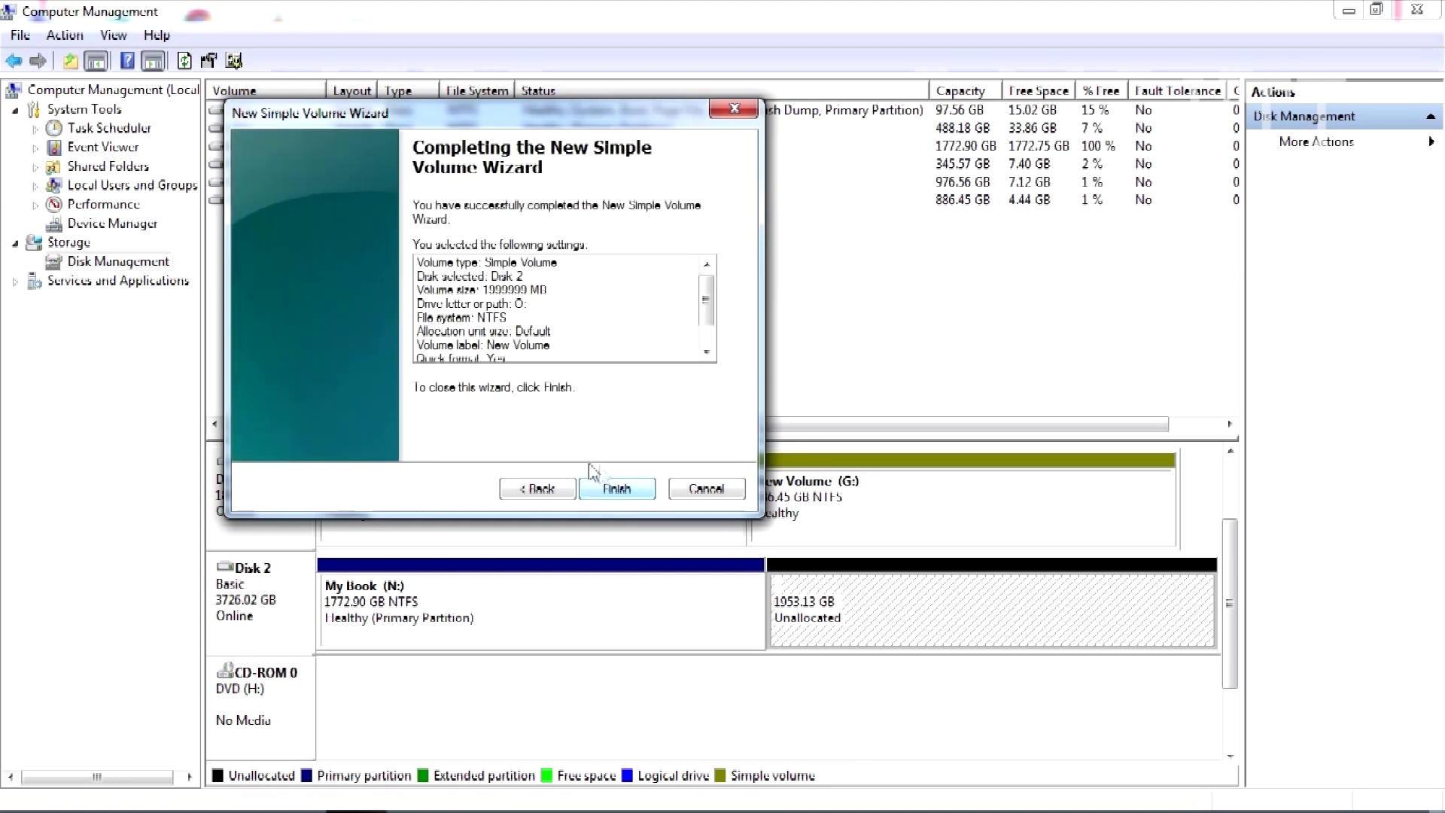
left_click(618, 488)
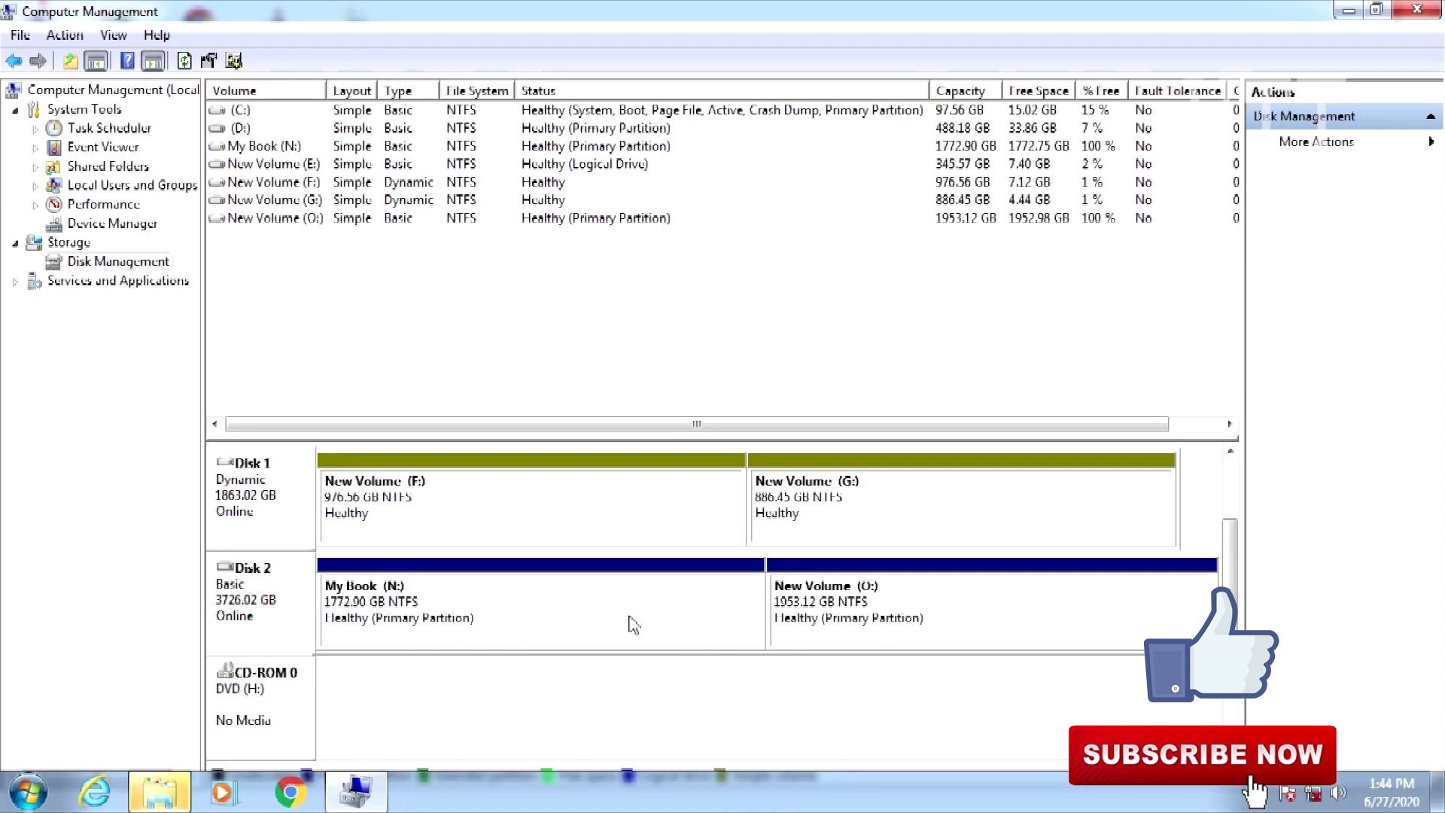
Step: Shrink the My Book (N:) volume on Disk 2 by another 1000000 MB
left_click(484, 606)
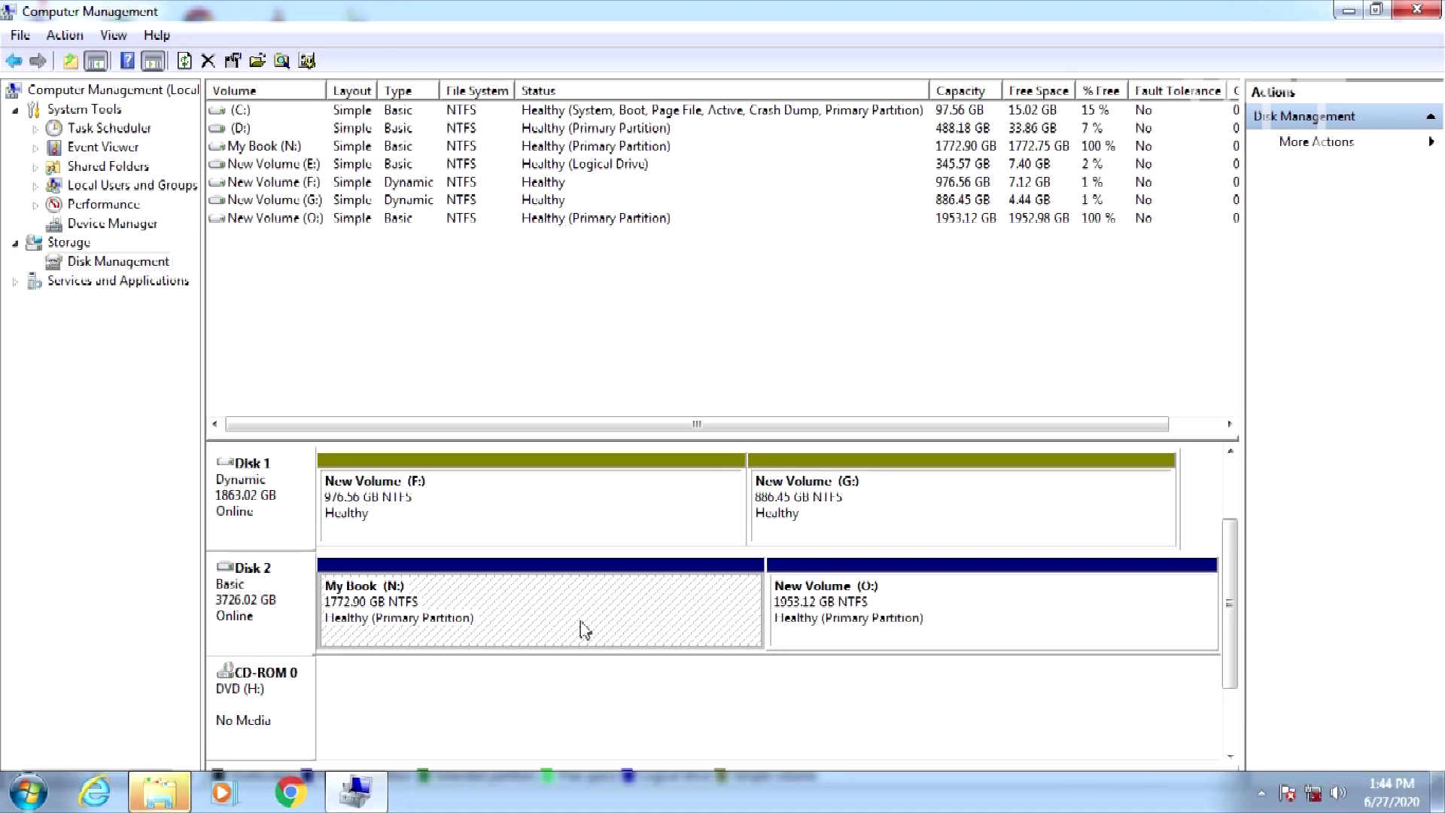
right_click(611, 631)
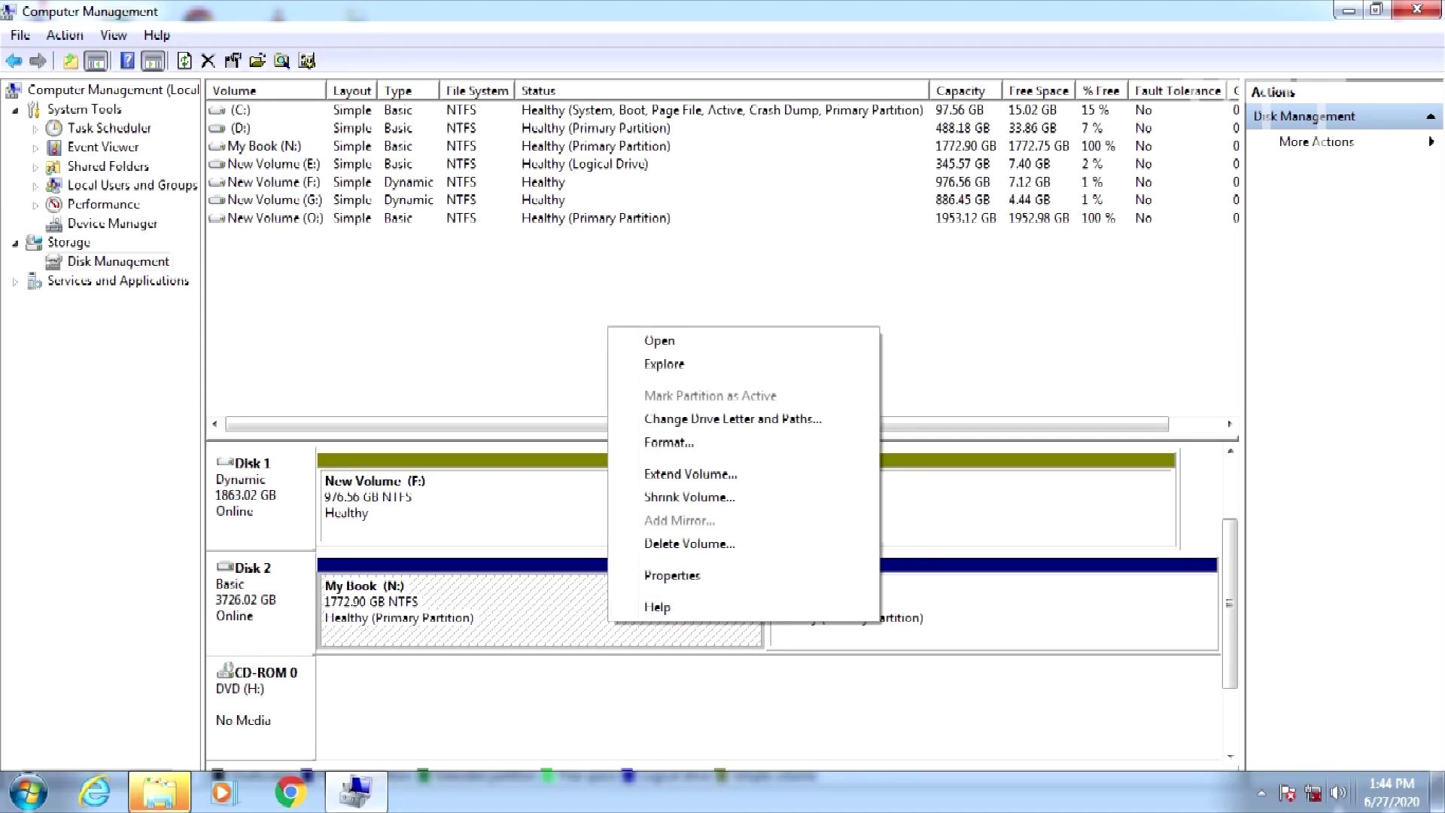
left_click(1261, 792)
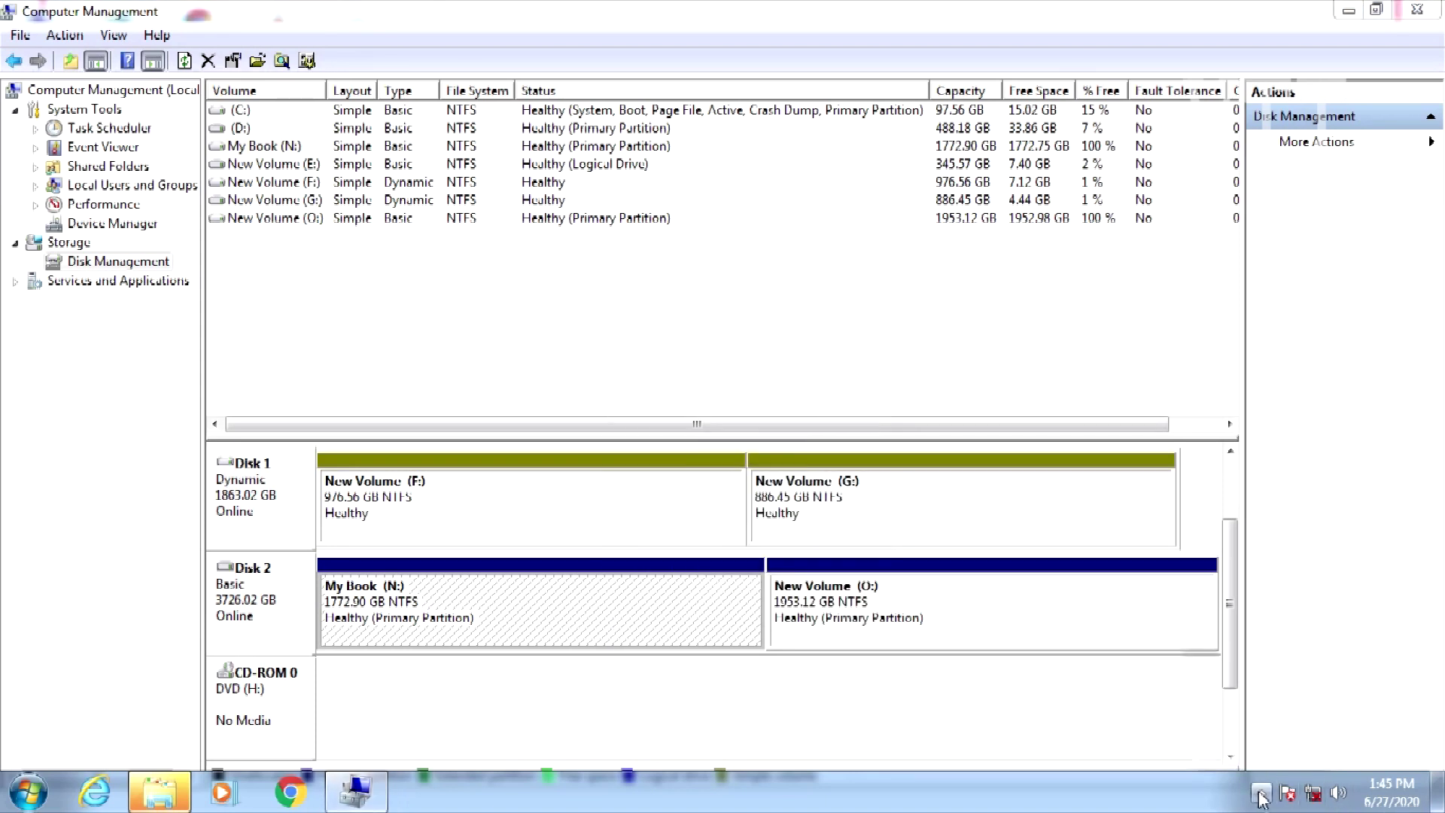
left_click(641, 621)
right_click(636, 606)
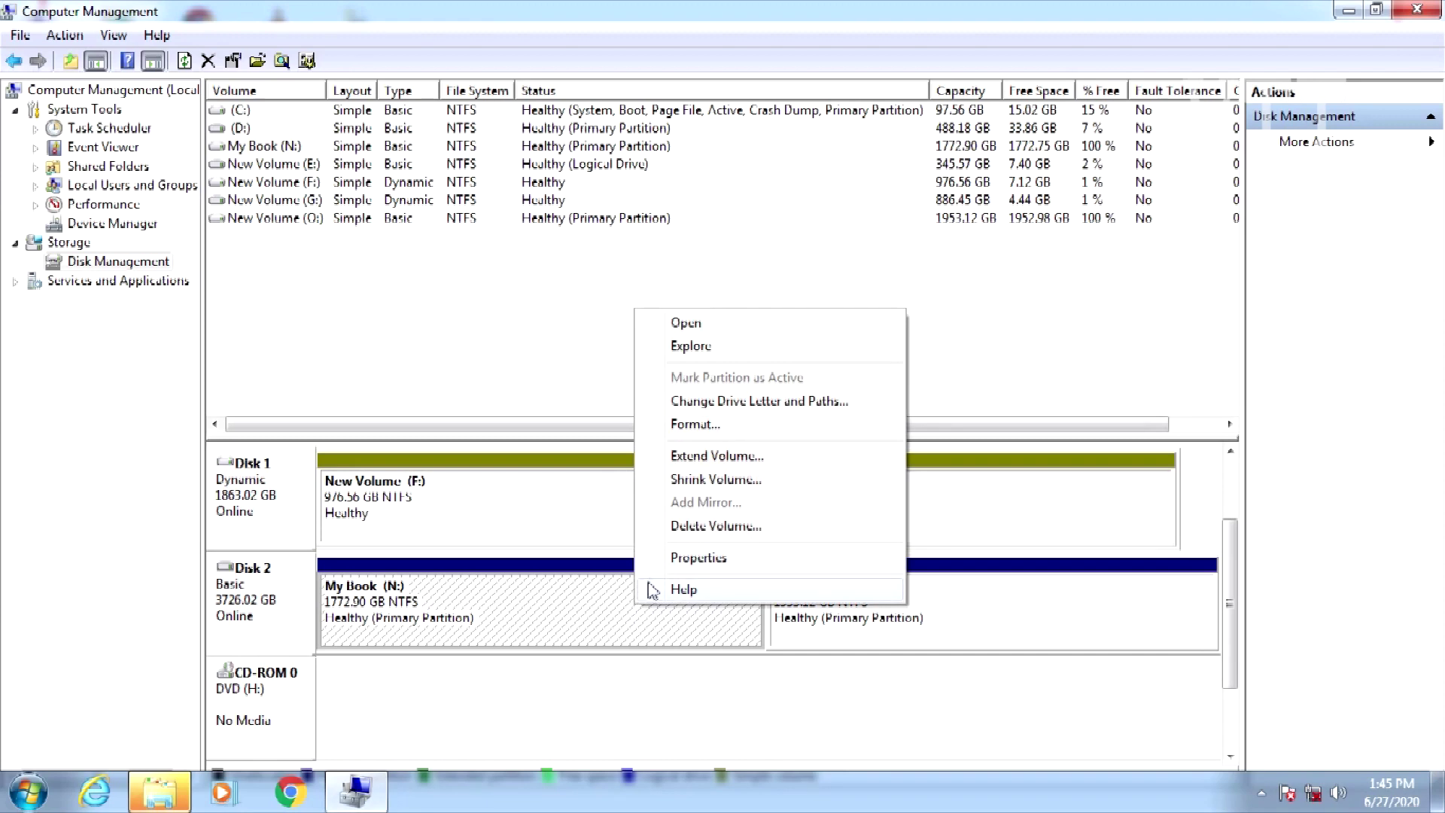
left_click(715, 480)
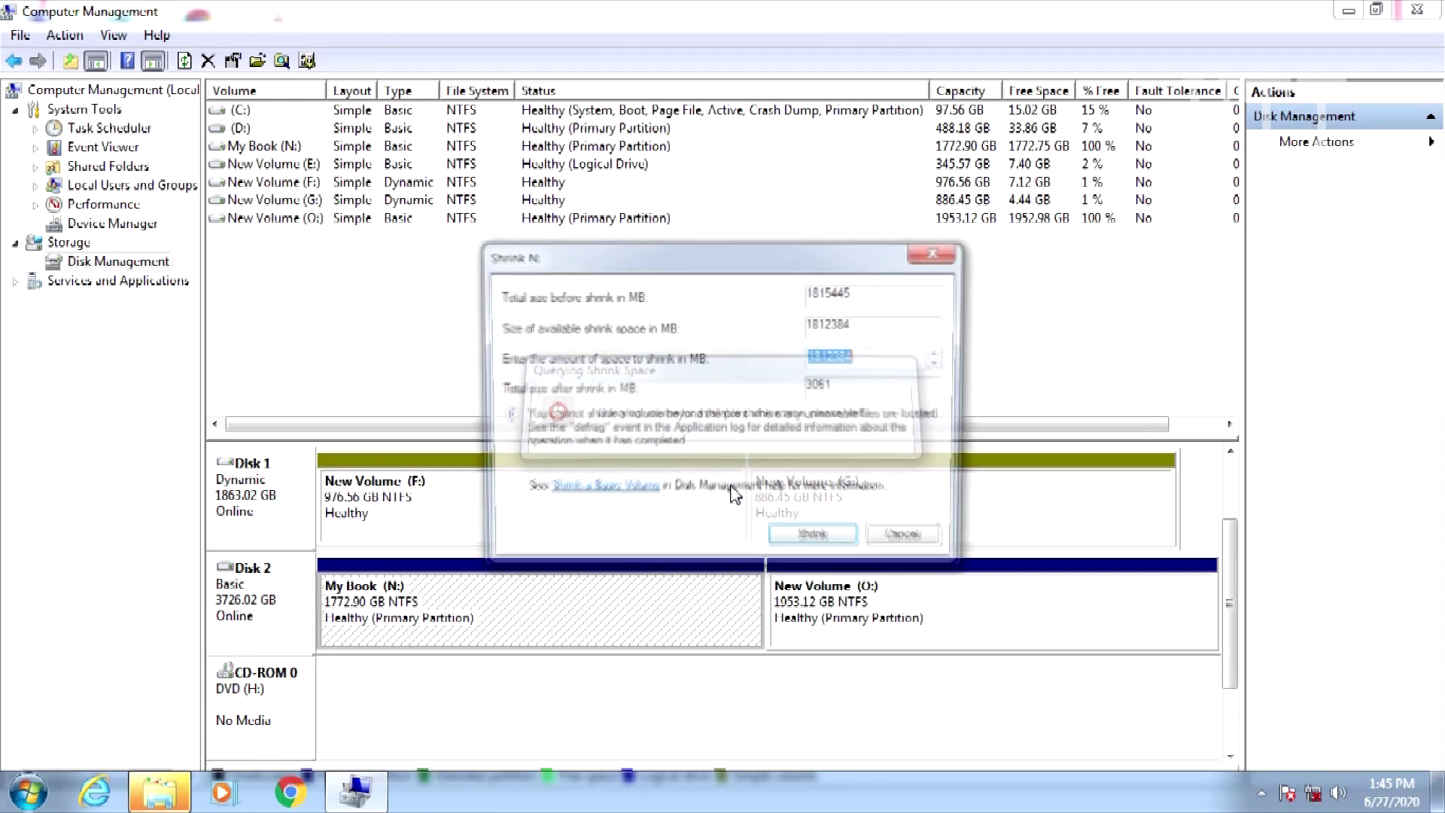
left_click(875, 366)
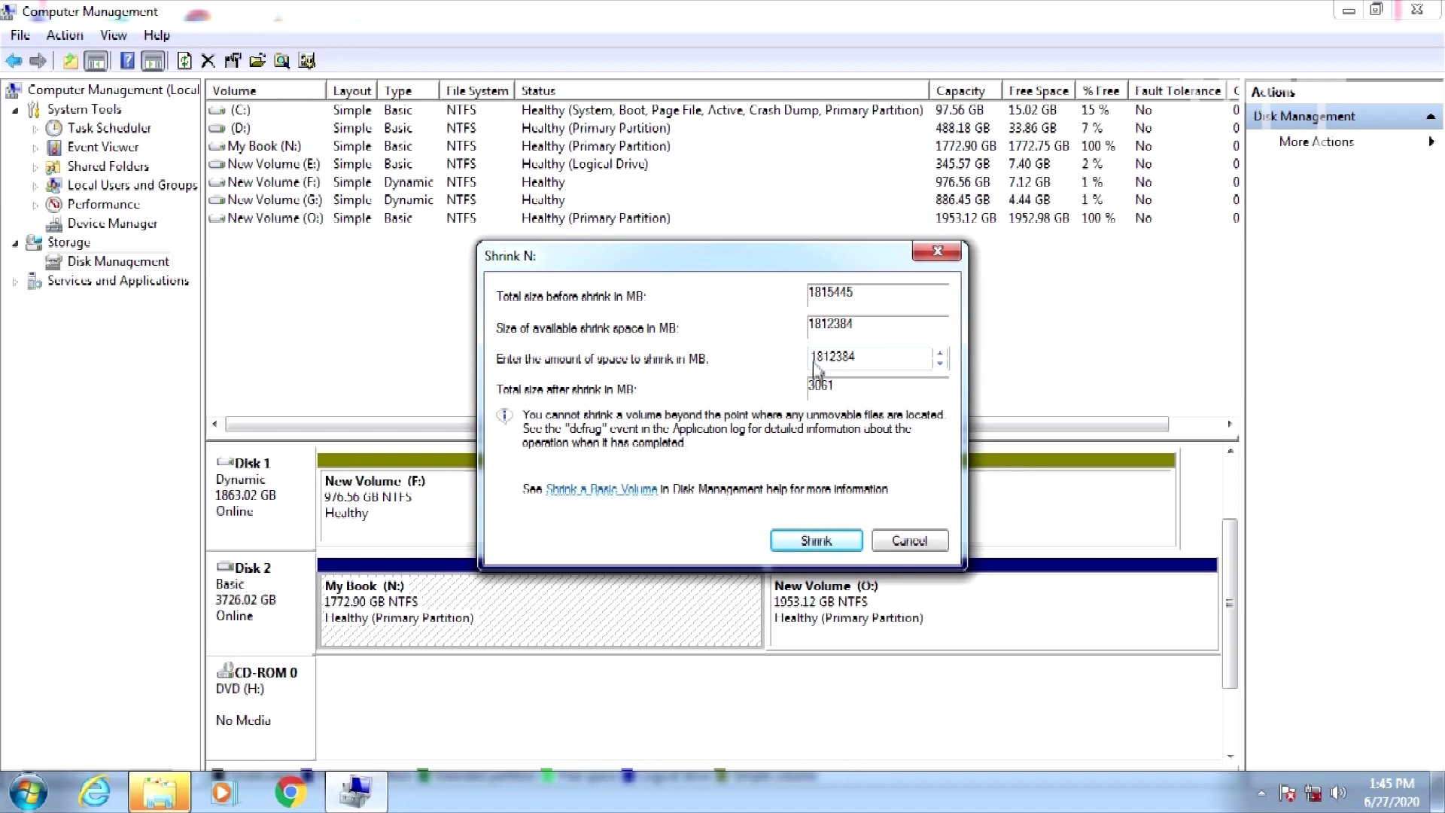
left_click_drag(818, 362, 823, 364)
type("000000")
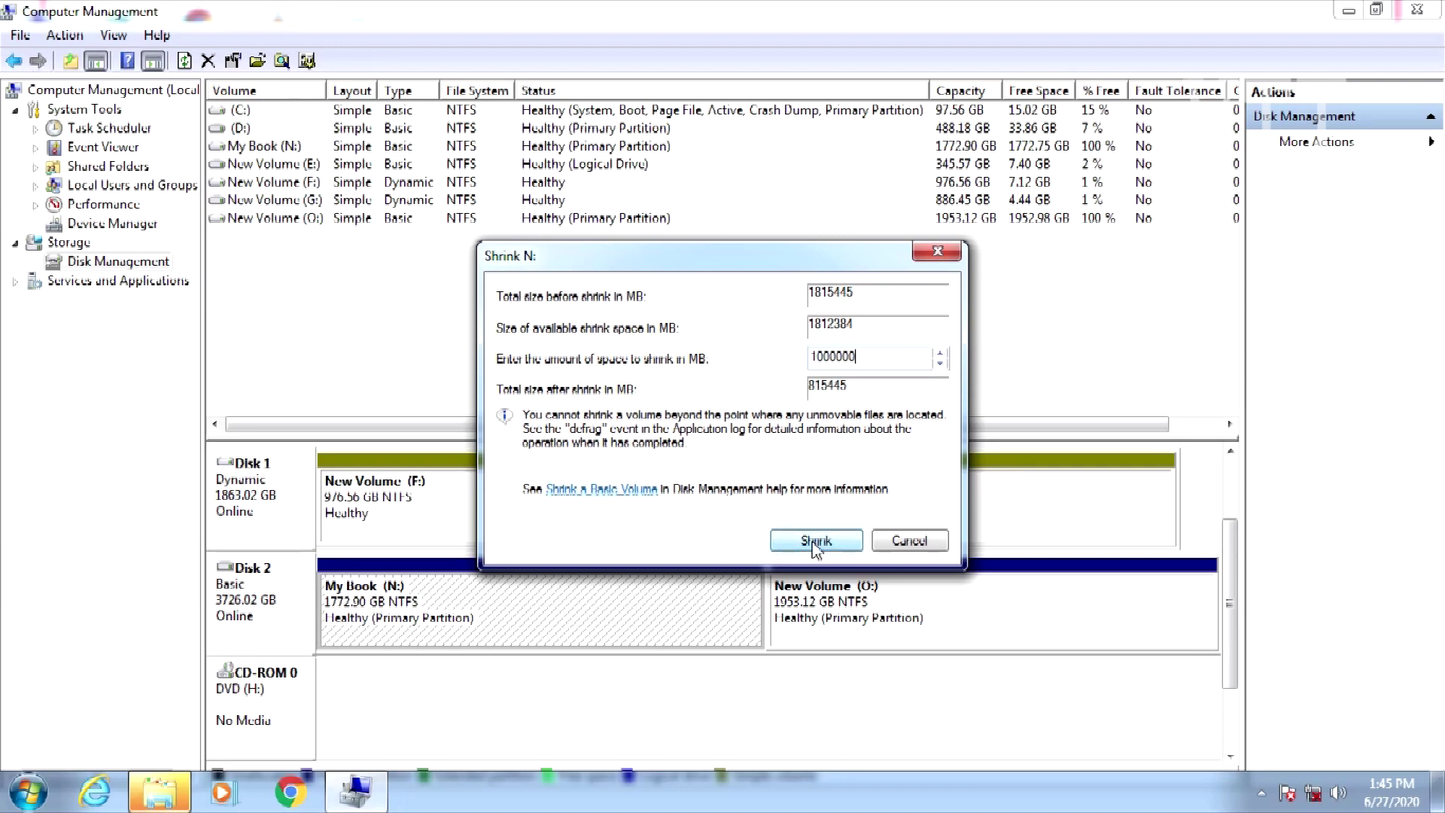
left_click(816, 541)
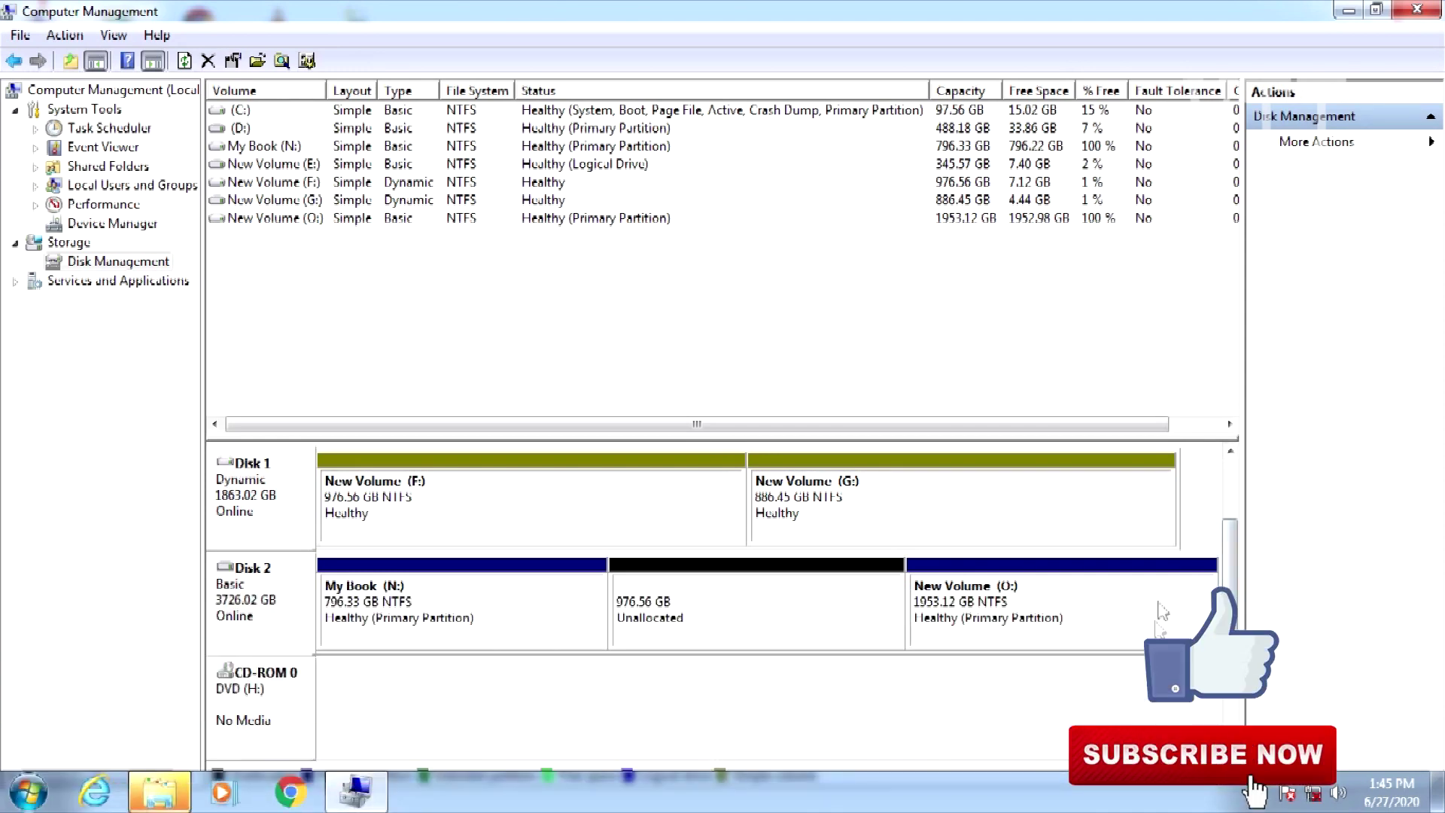
Step: Create a 999999 MB simple volume in Disk 2's unallocated space with drive letter P, quick-formatted as NTFS and labelled New Volume
right_click(817, 601)
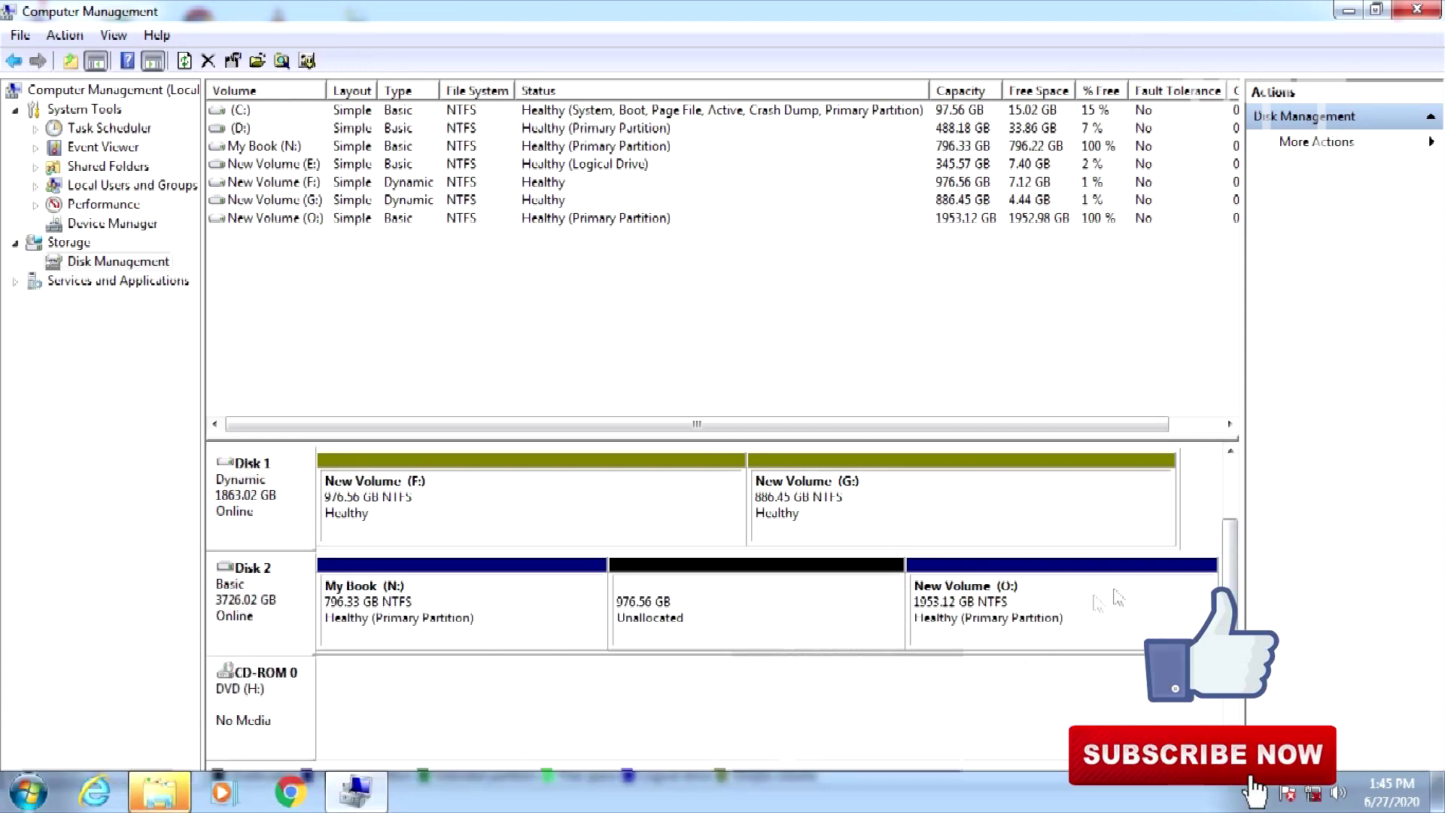
left_click(825, 609)
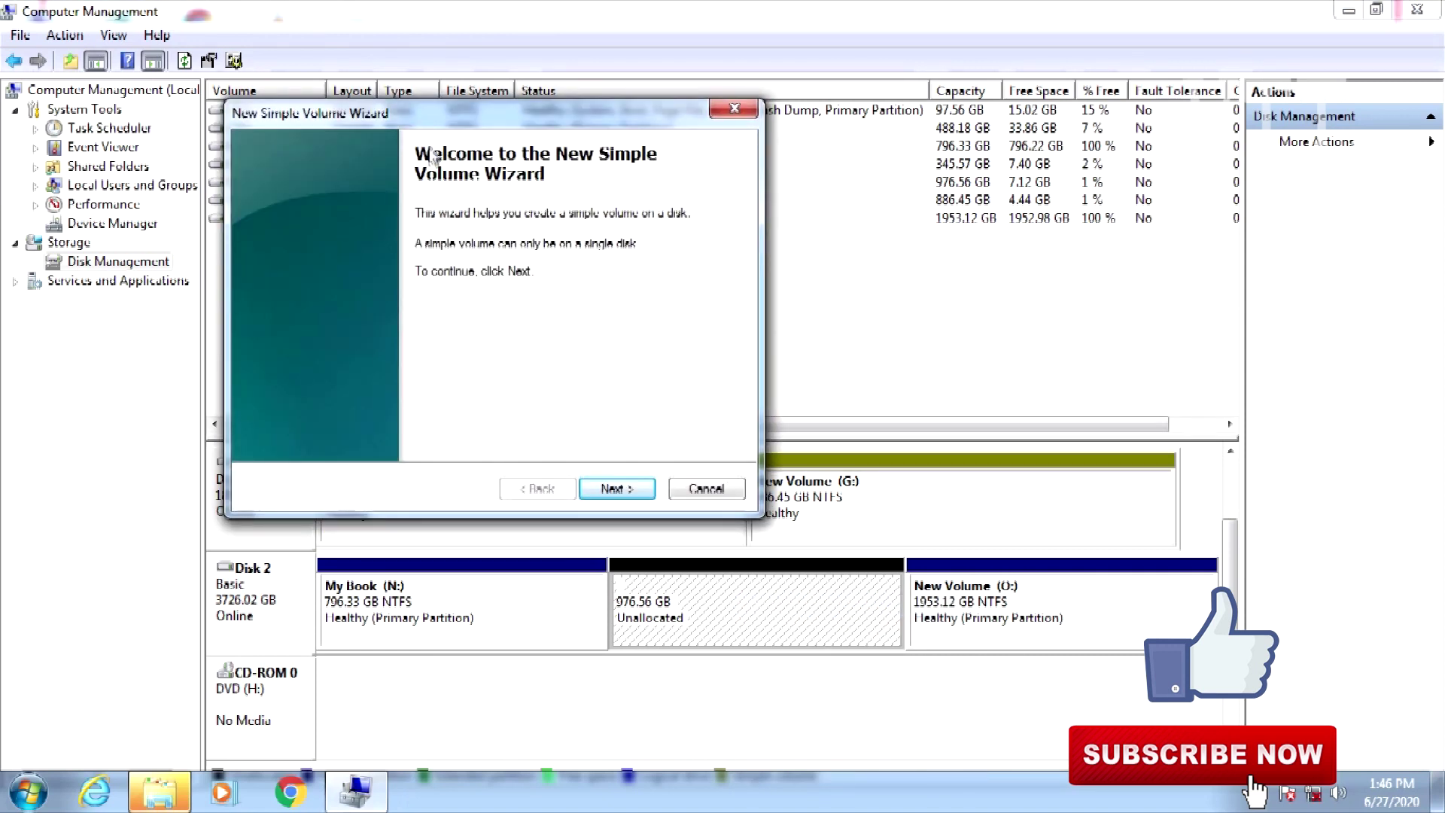
left_click(630, 495)
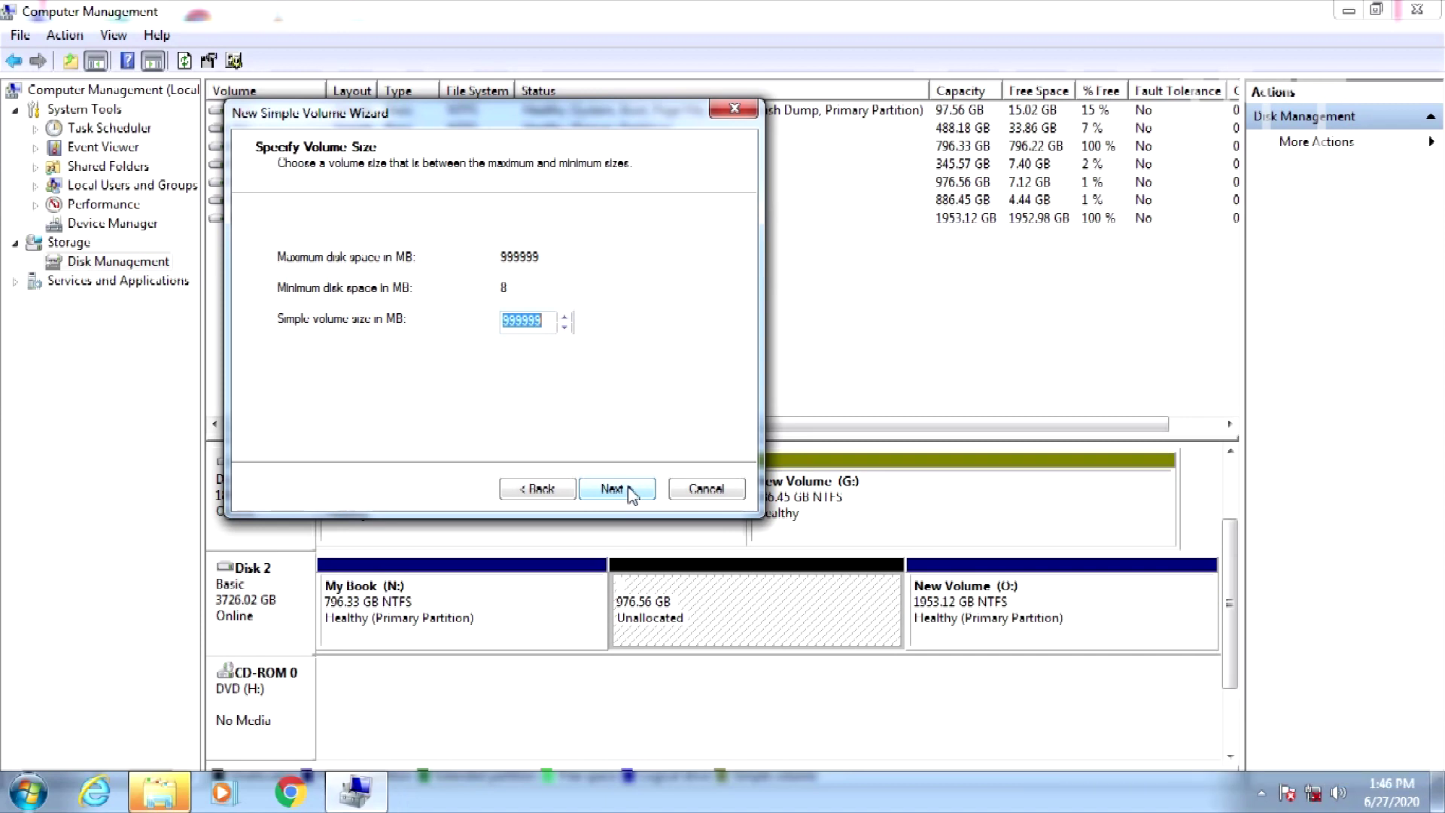
left_click(629, 494)
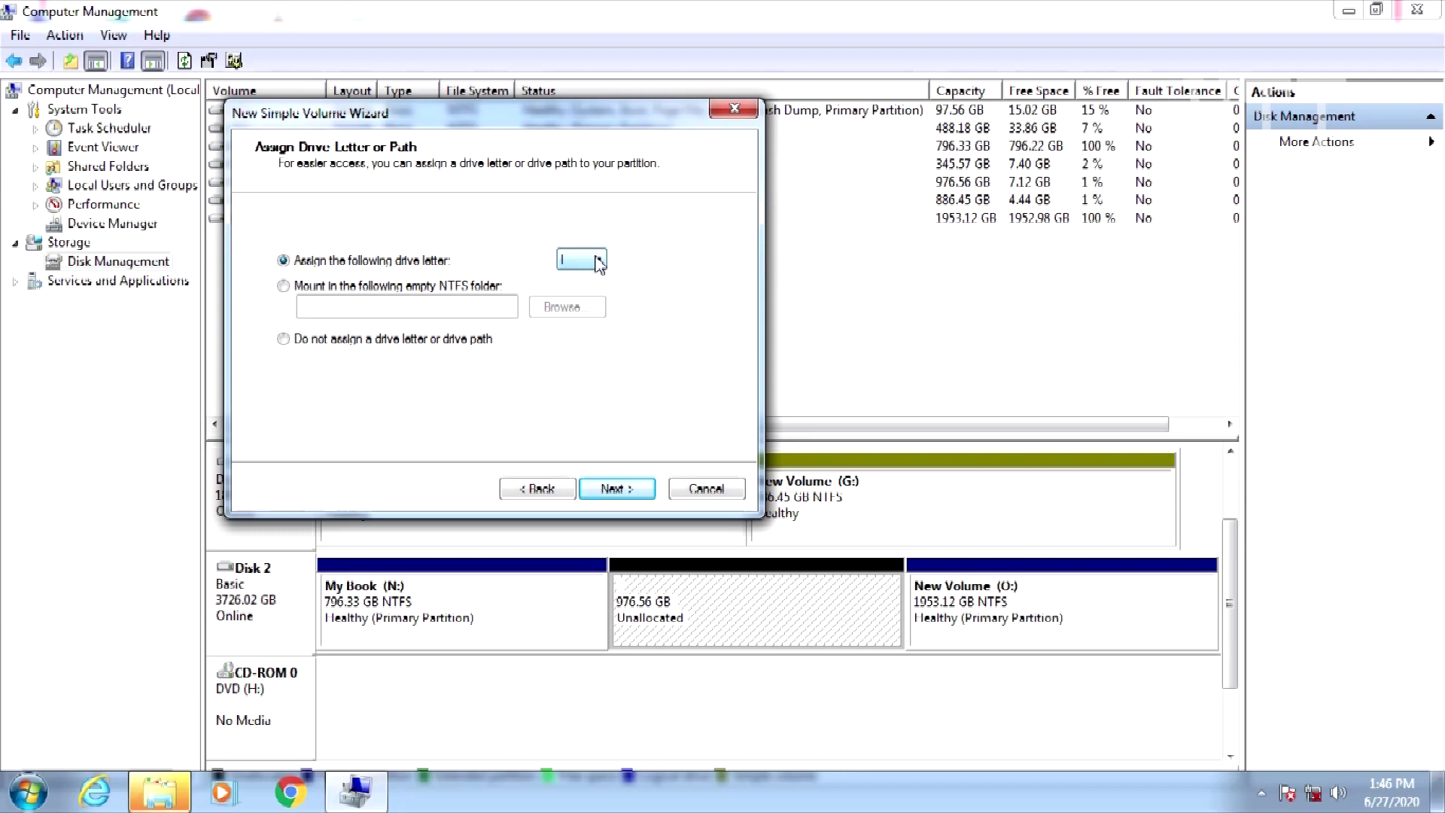
left_click(599, 262)
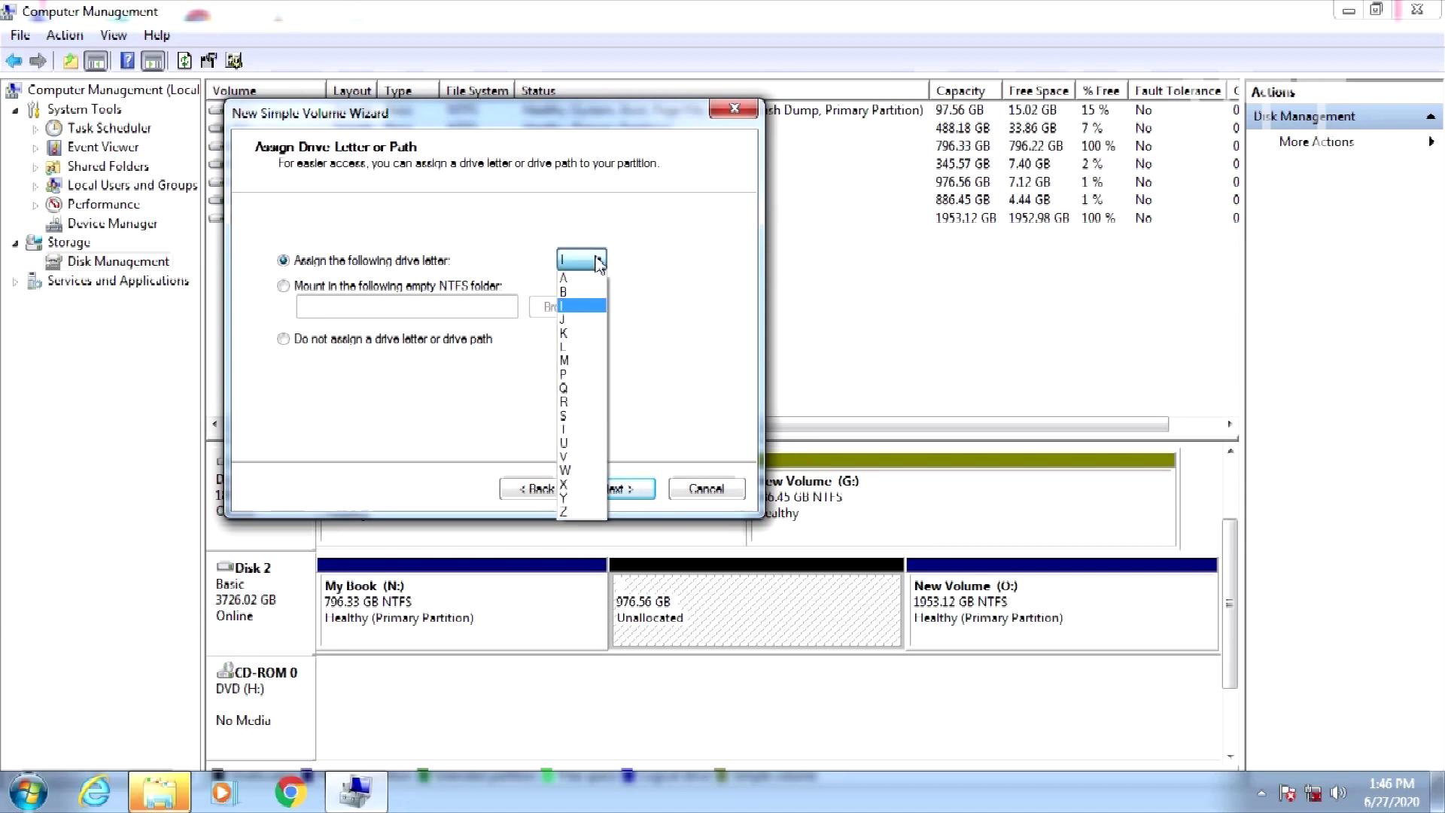
left_click(592, 377)
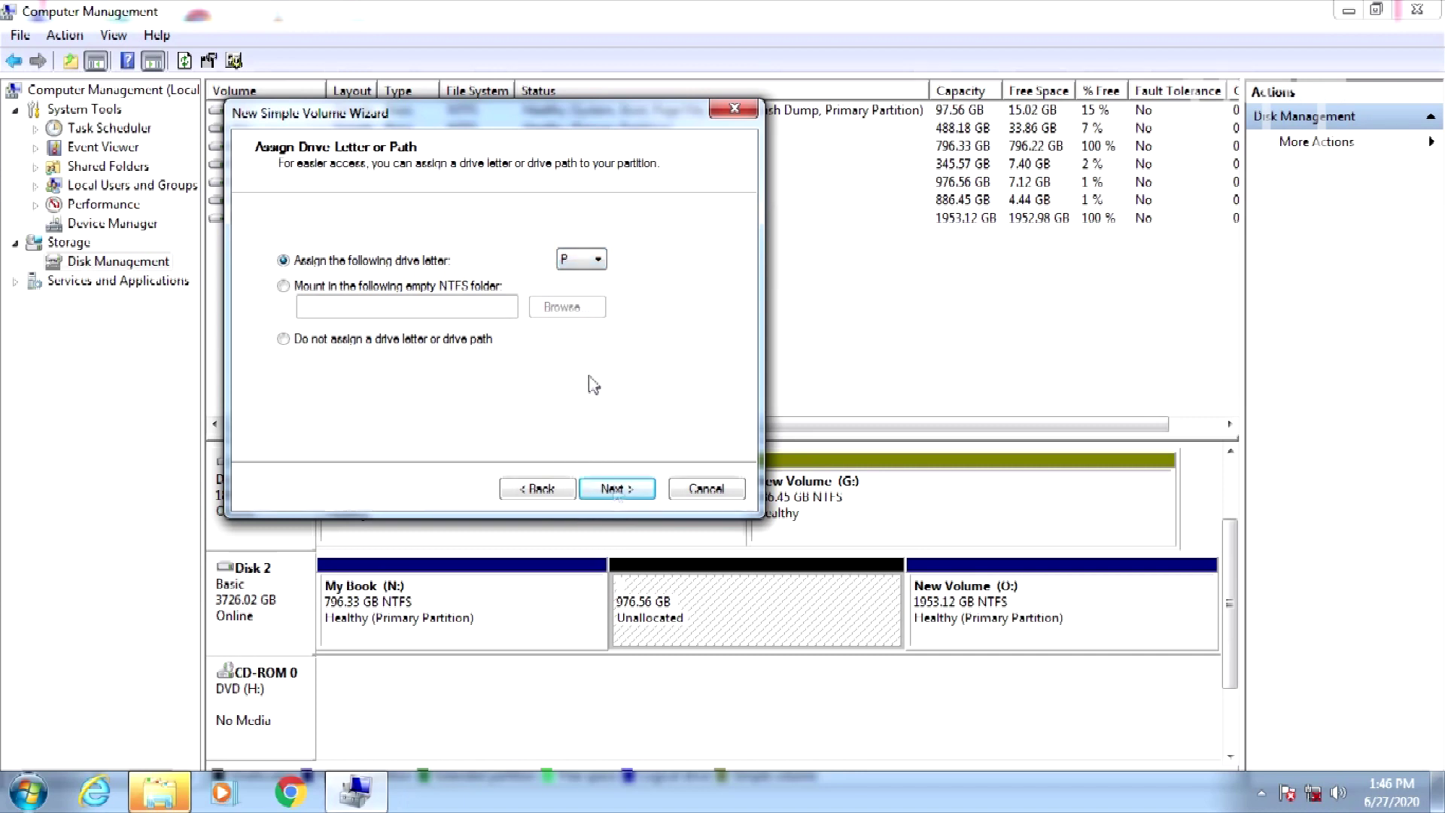
left_click(619, 491)
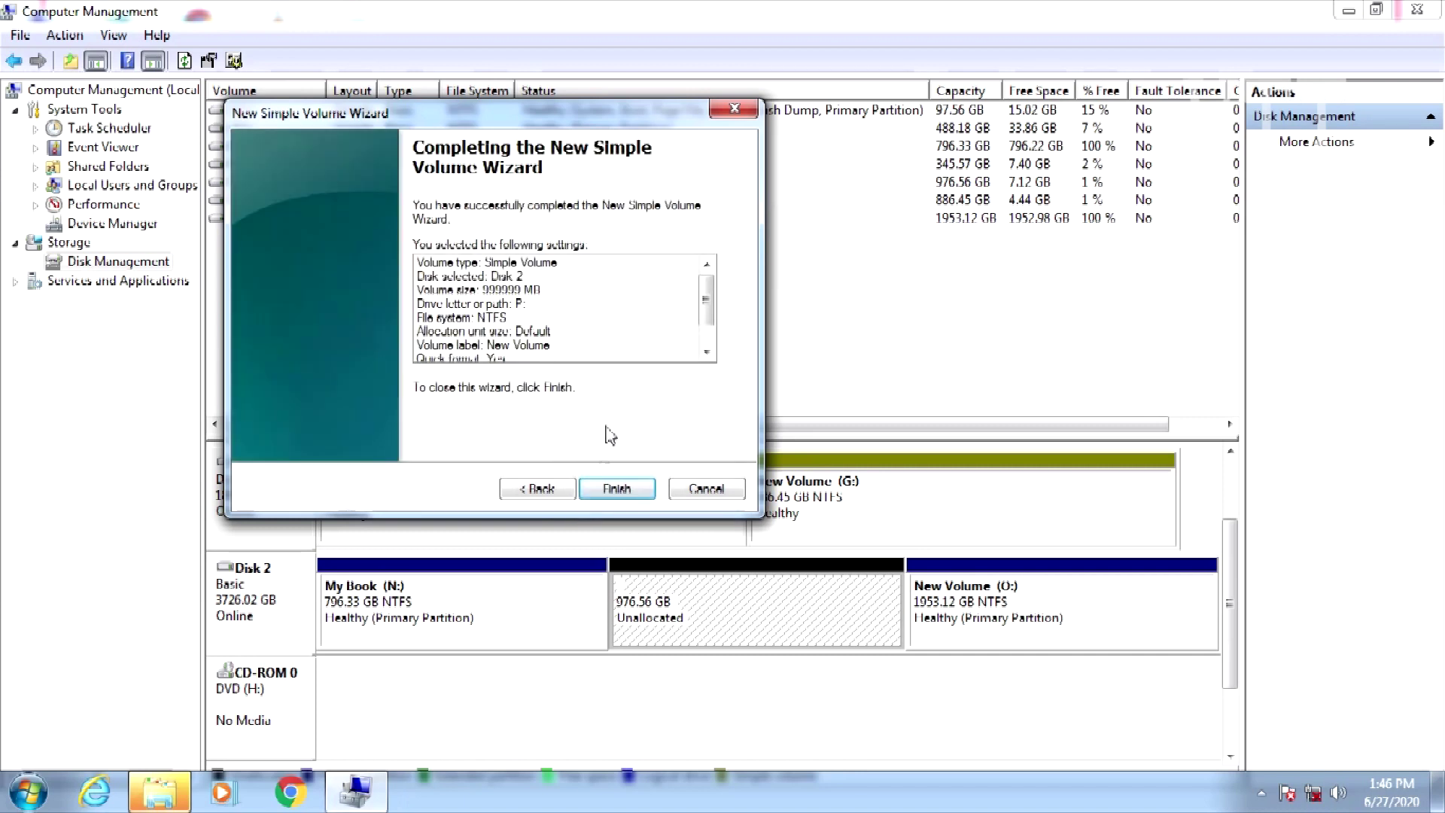
left_click(625, 491)
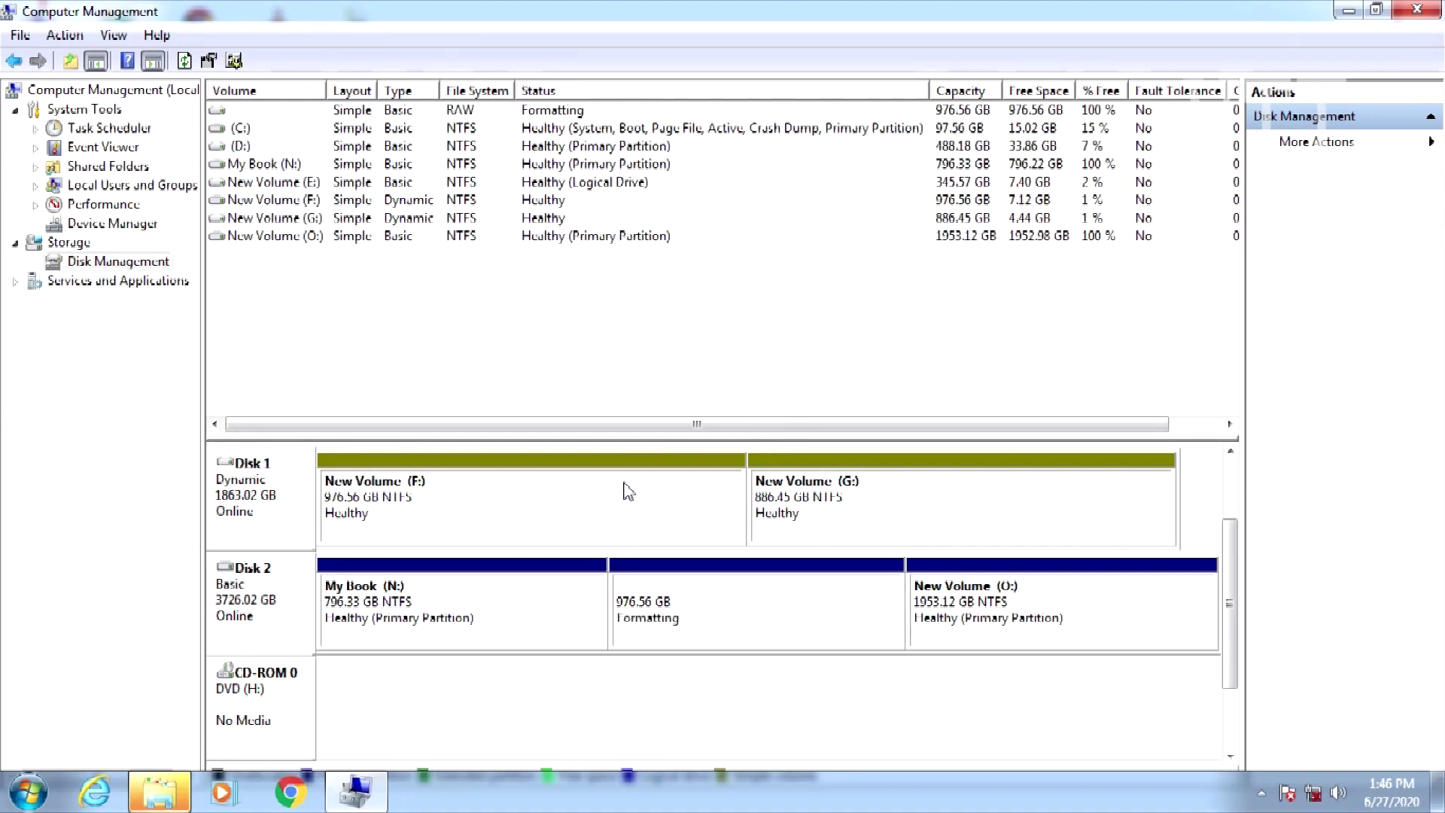
left_click(873, 142)
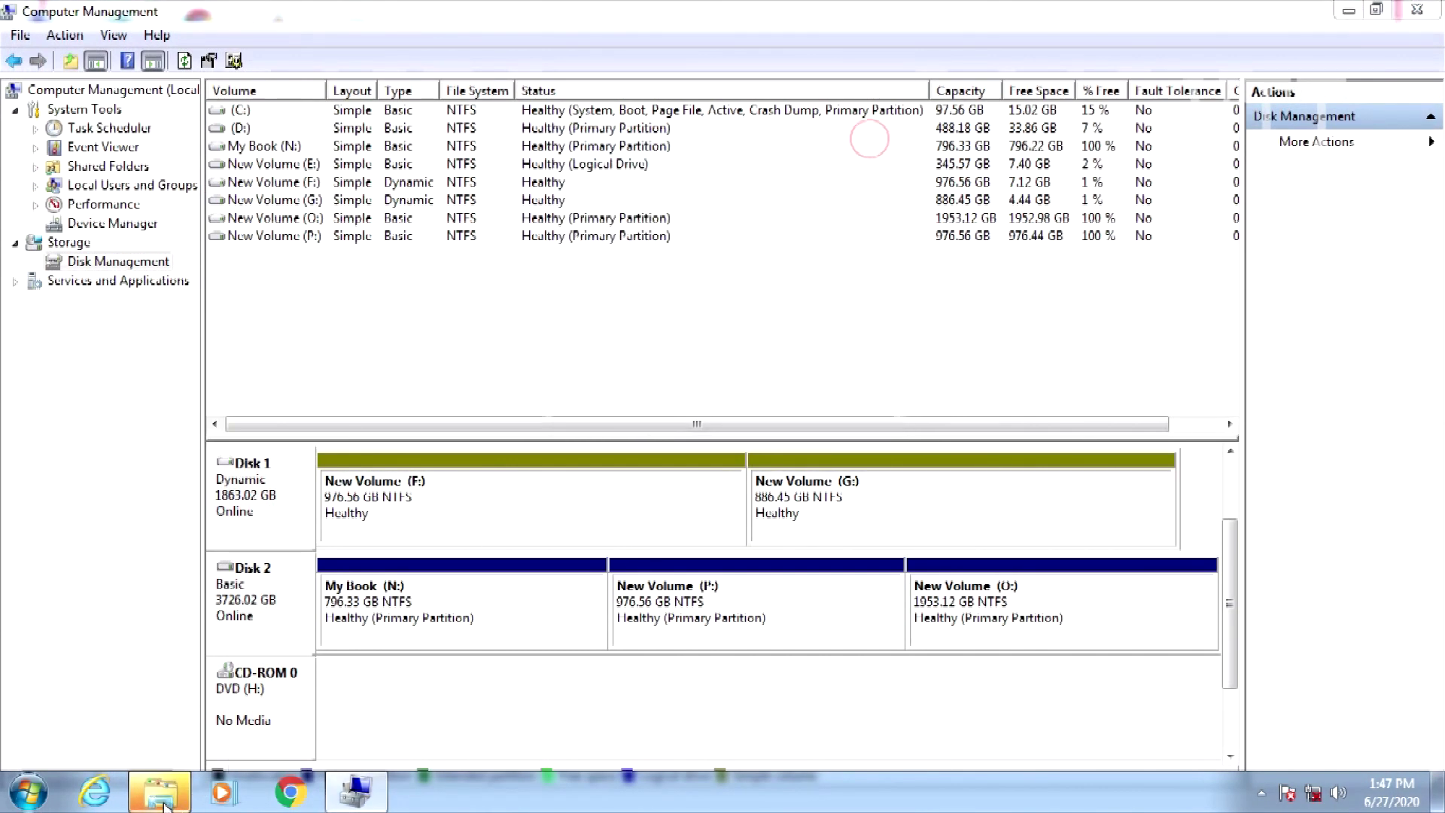
left_click(866, 142)
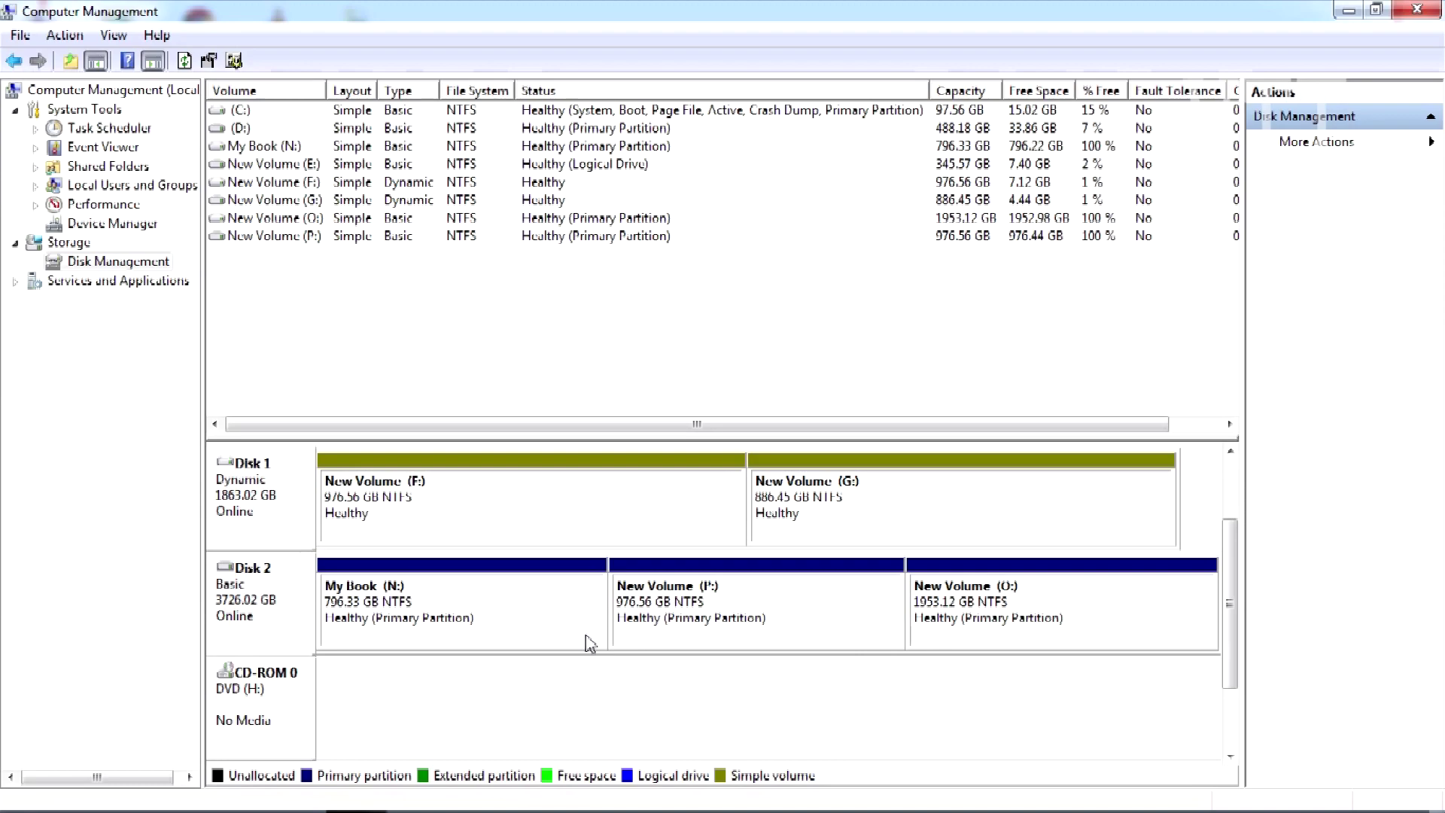
left_click(1418, 9)
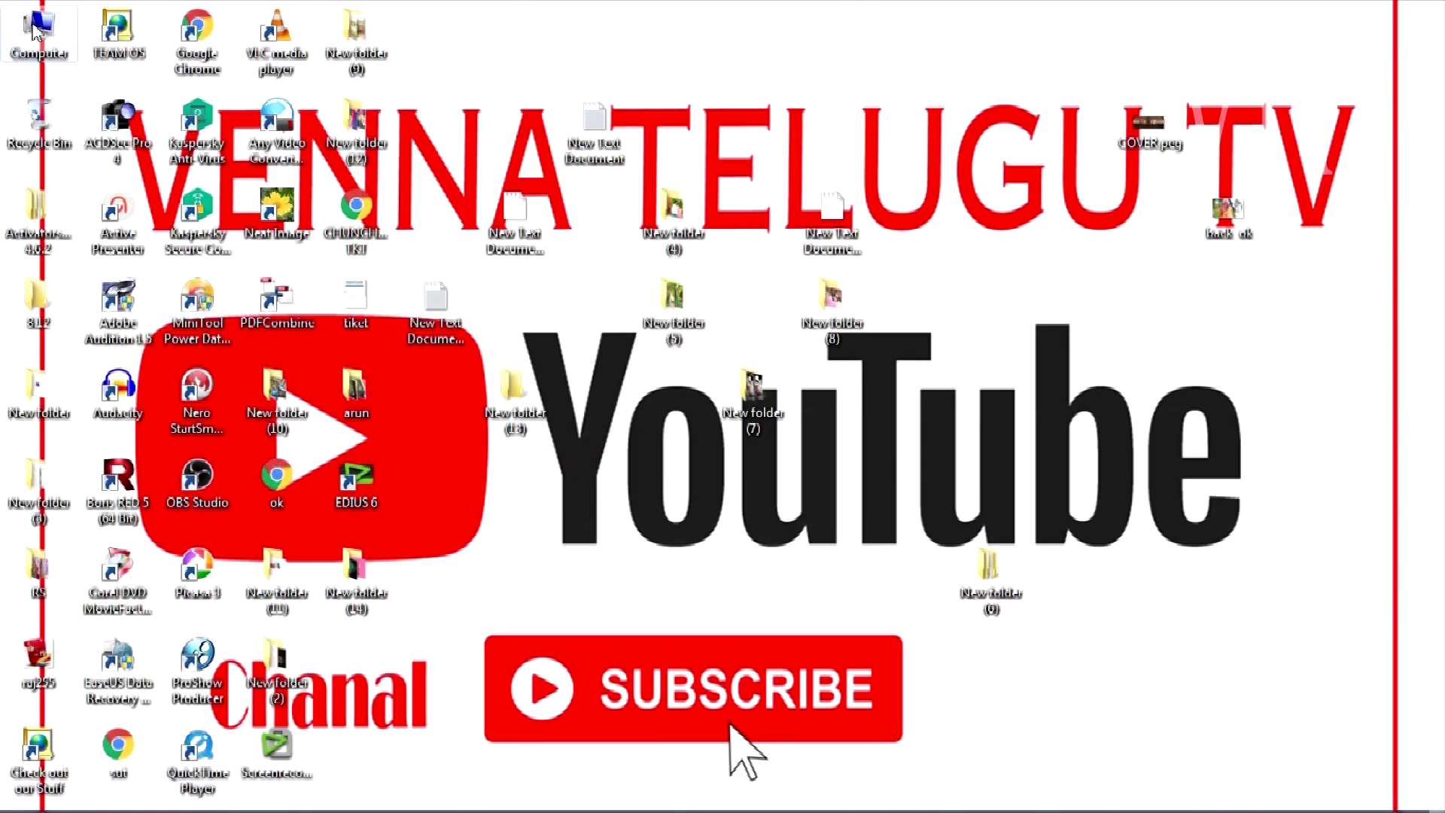
Step: Check the My Book (N:), New Volume (O:) and New Volume (P:) drives in the Computer window
double_click(36, 31)
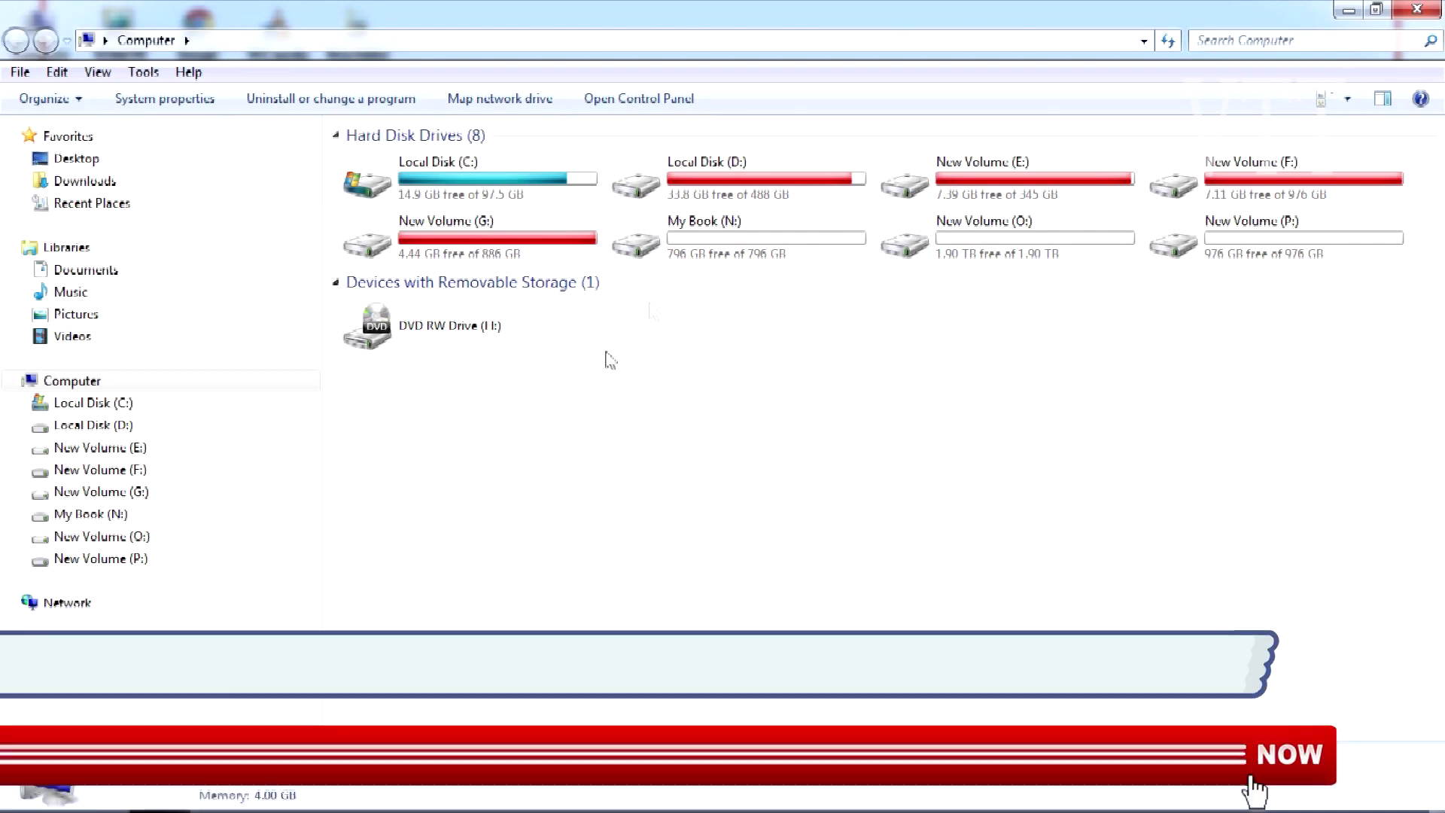
left_click(721, 238)
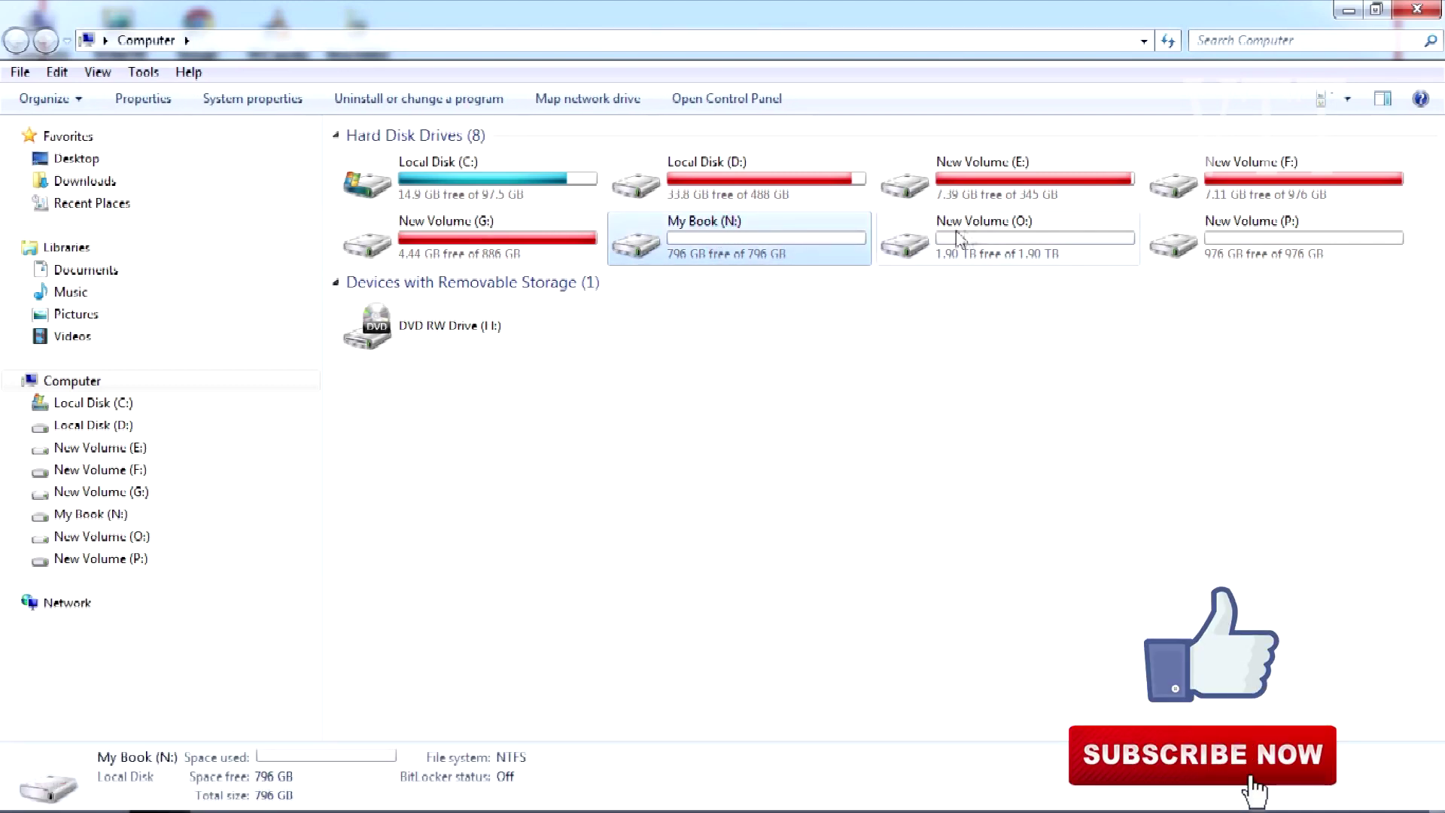
left_click(1025, 236)
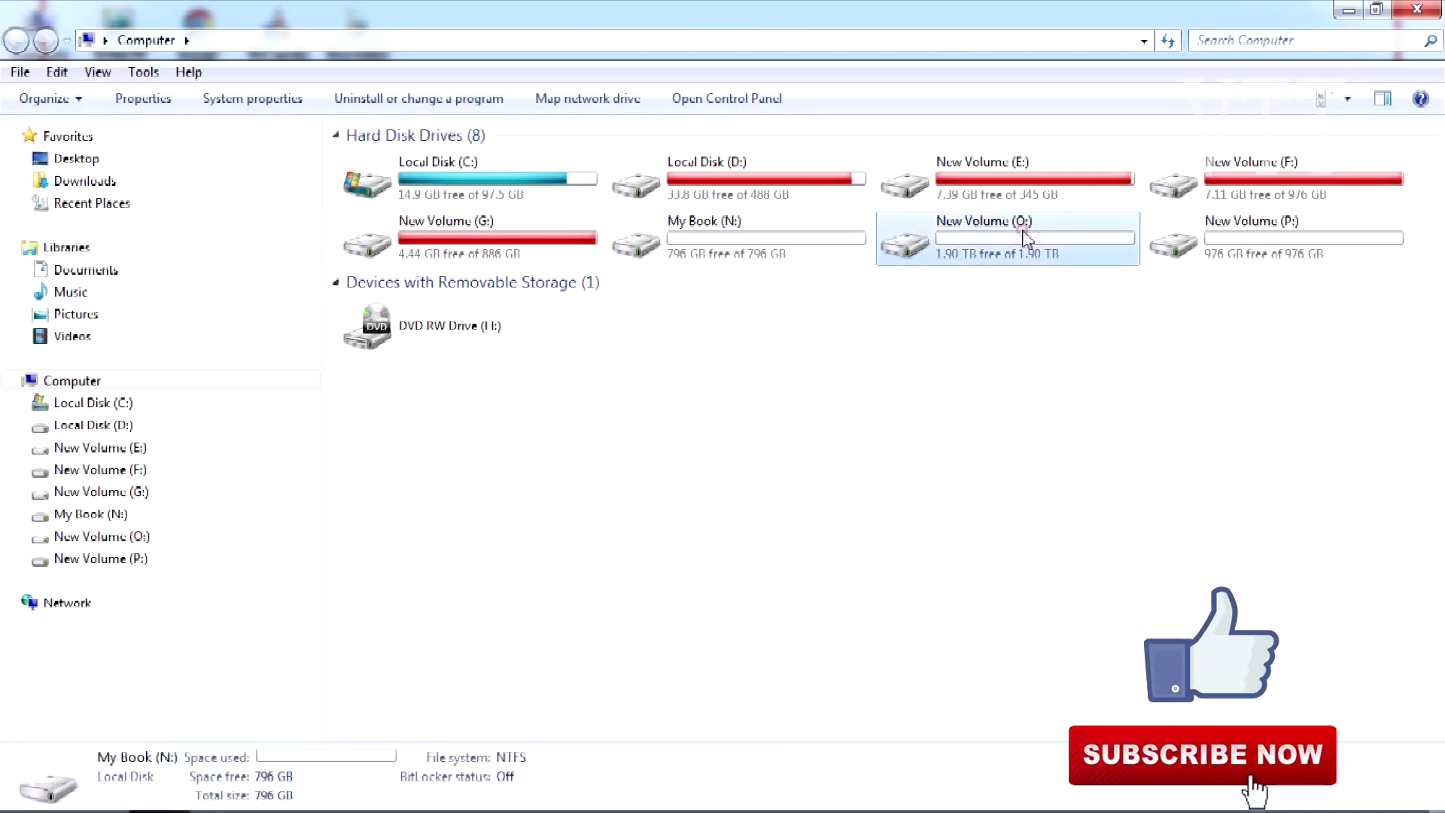
left_click(1260, 242)
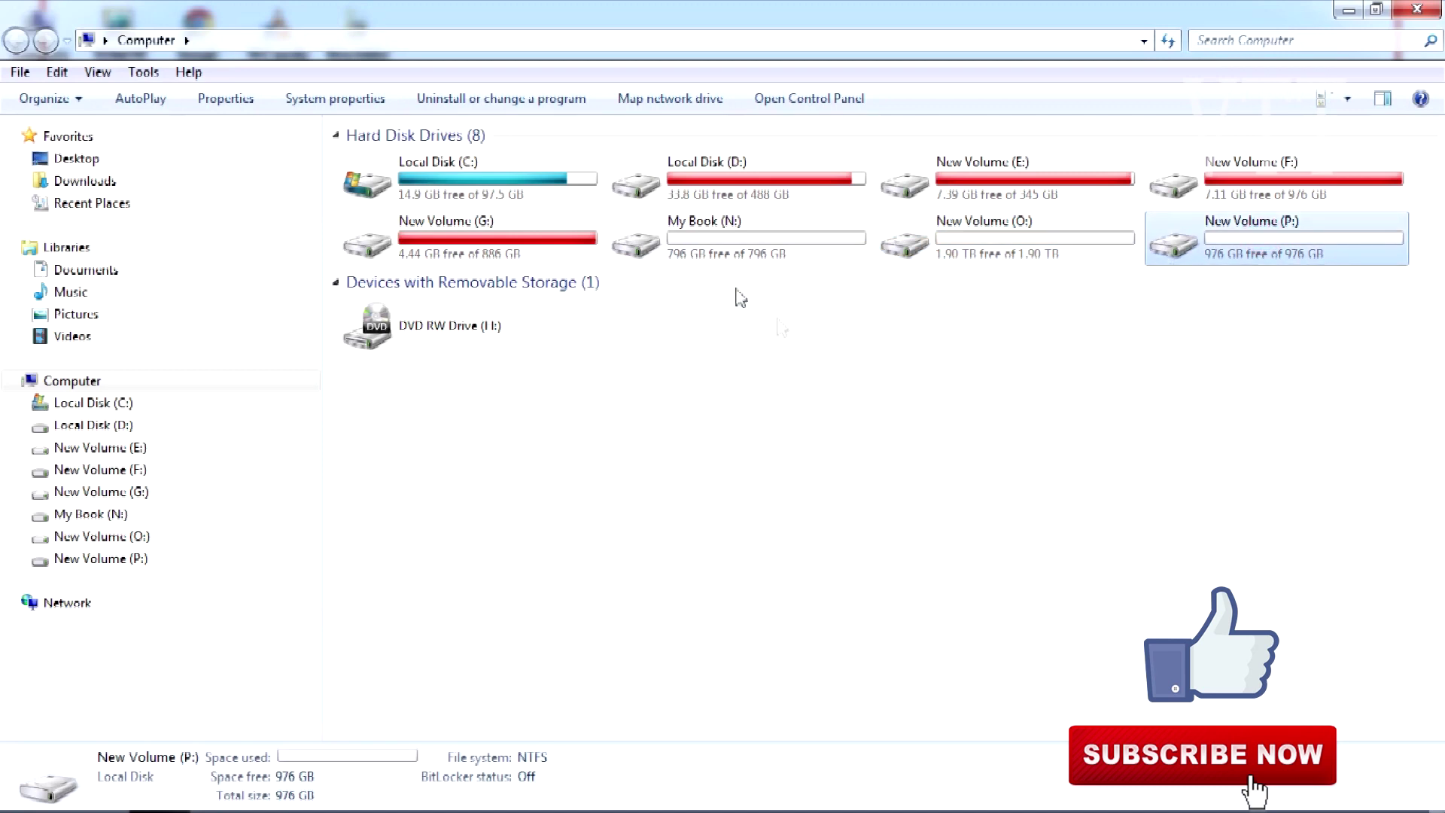
left_click(764, 235)
left_click(1033, 235)
left_click(1208, 245)
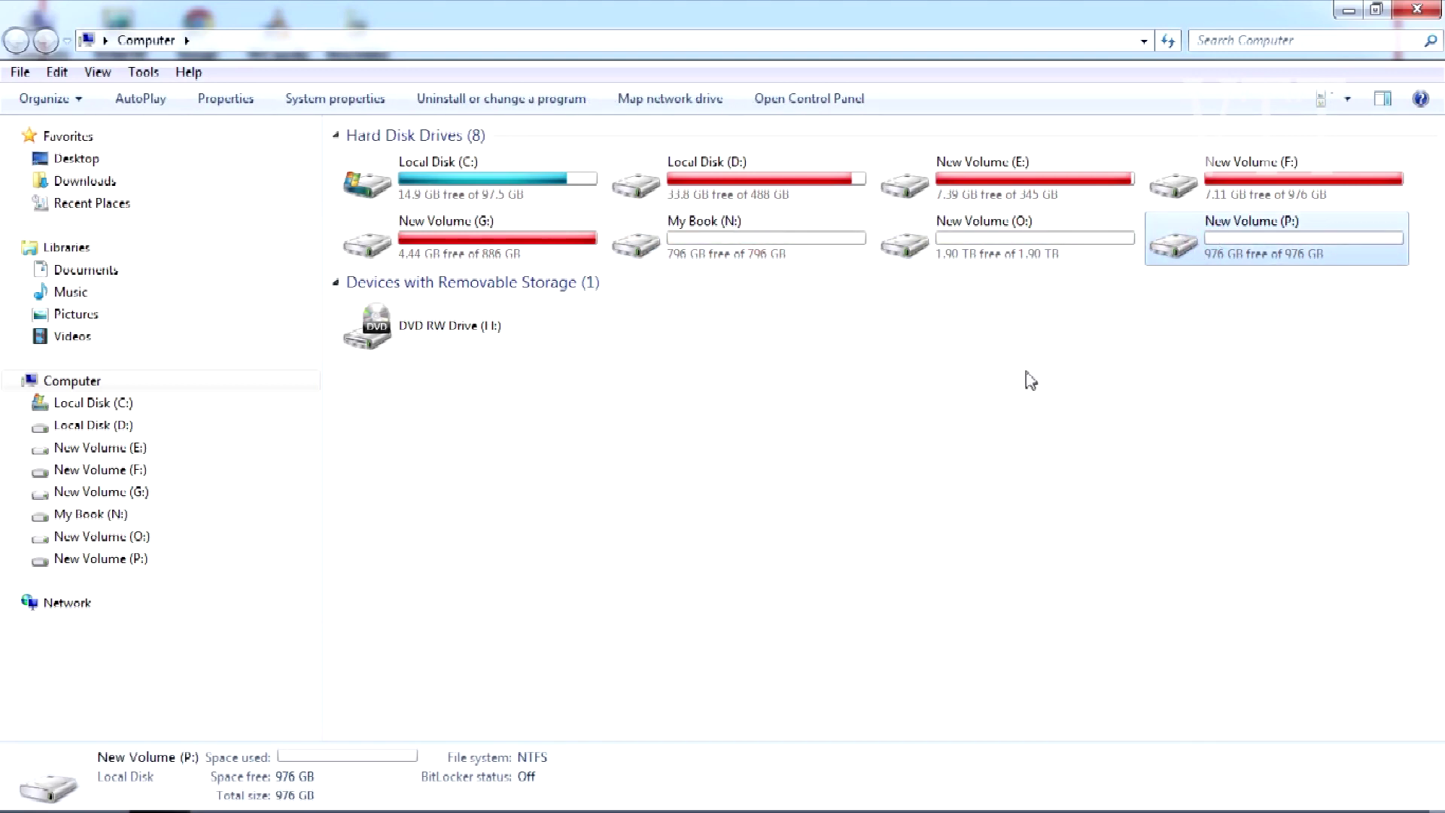
left_click(1418, 10)
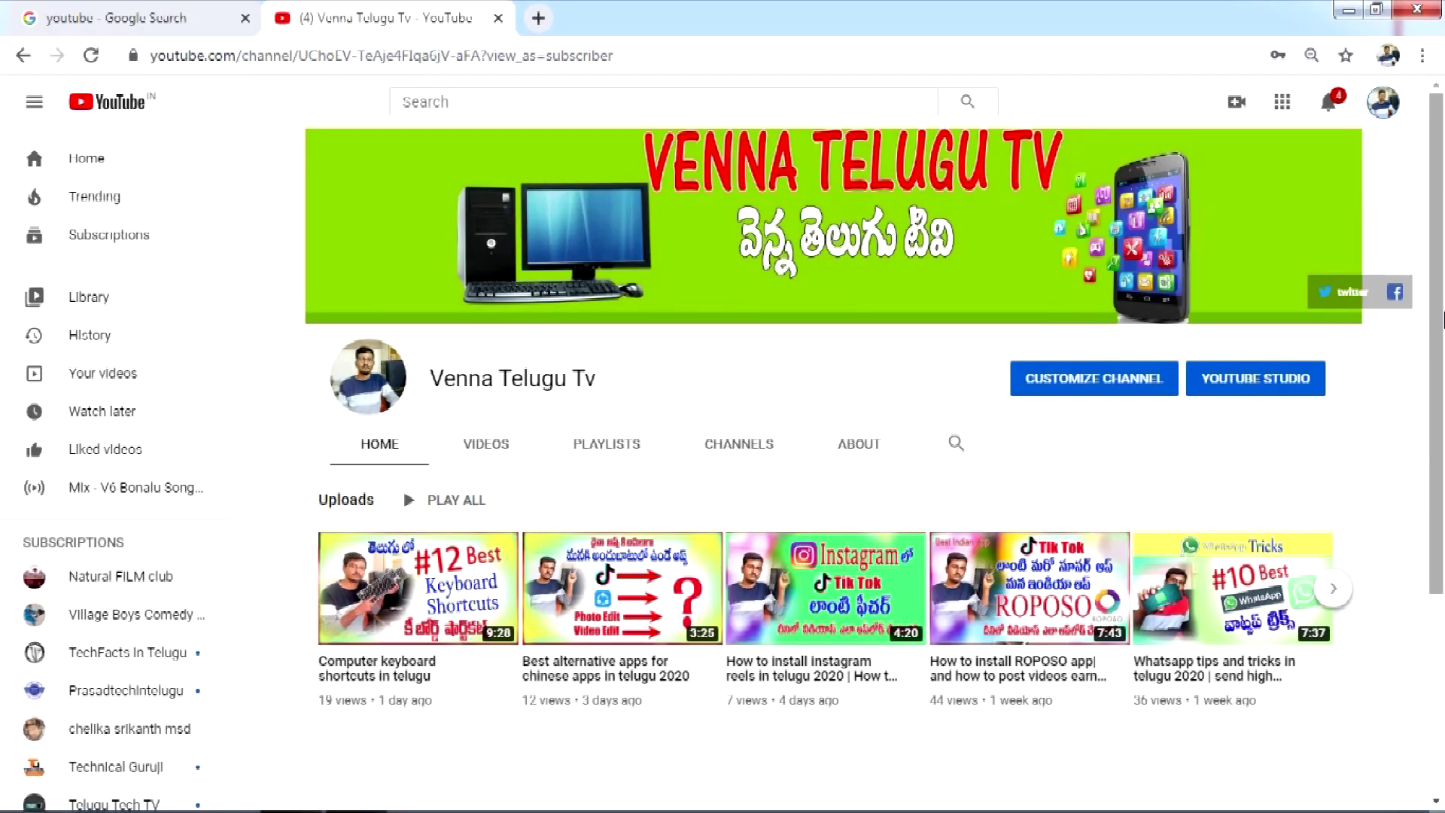
scroll(1430, 460, "down", 5)
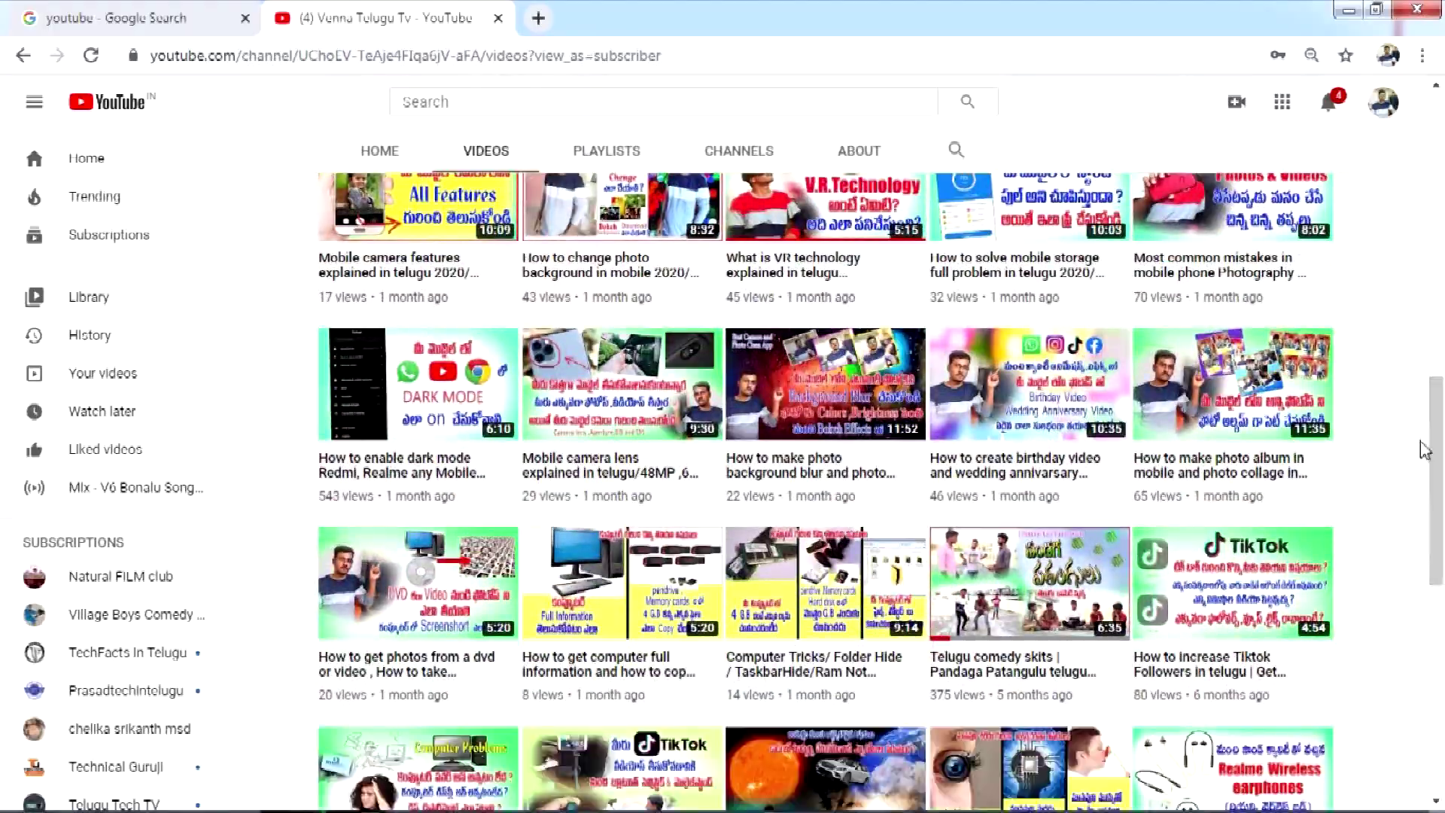